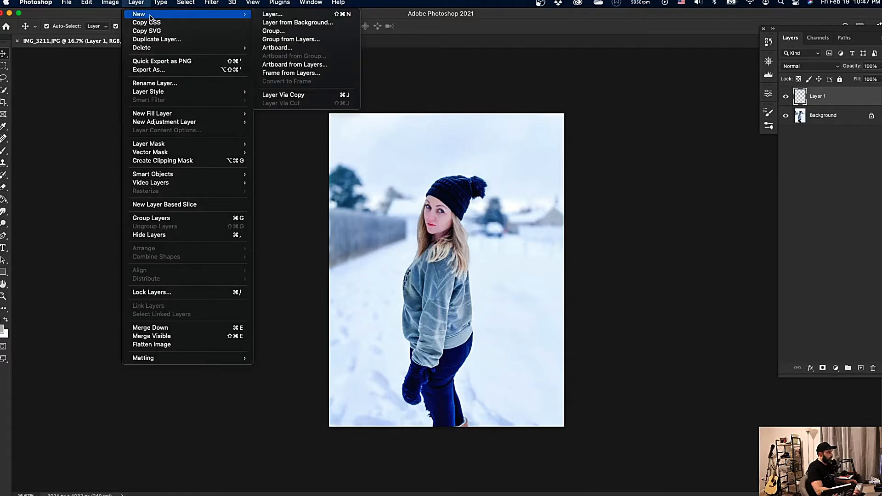
# Add a second blank layer above Layer 1 with the default settings and make Layer 1 active again.
pyautogui.click(277, 14)
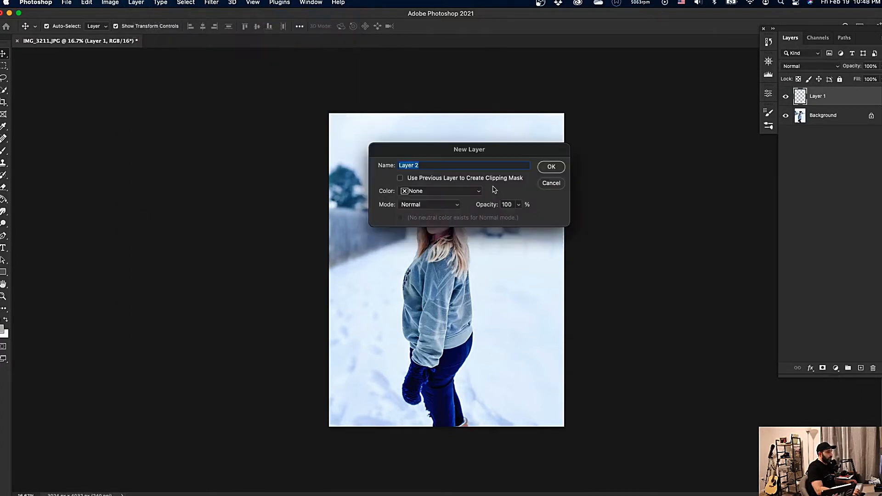
pyautogui.click(561, 170)
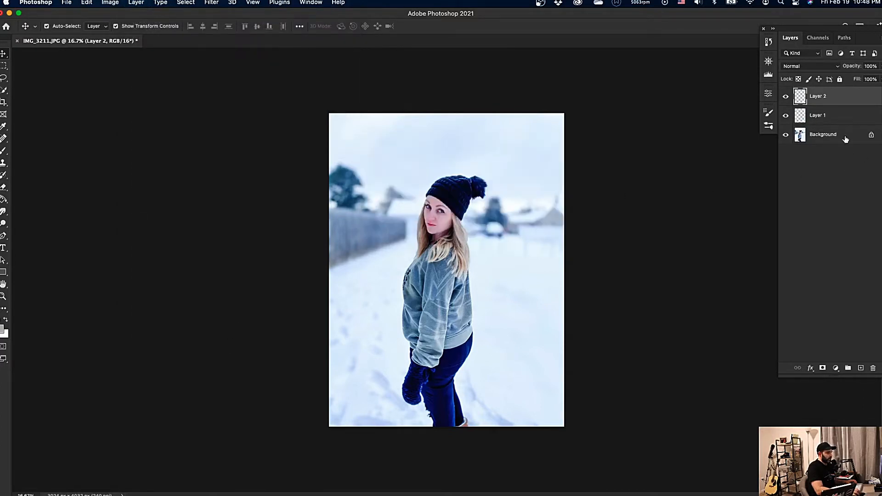
pyautogui.click(851, 119)
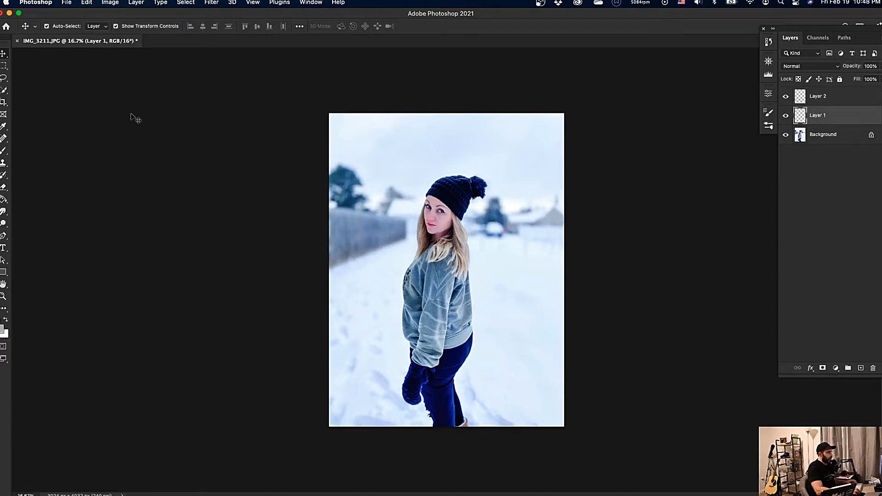
# Stamp snowflakes over the woman on Layer 1 with snow brush 17 at 2500 px.
pyautogui.press('b')
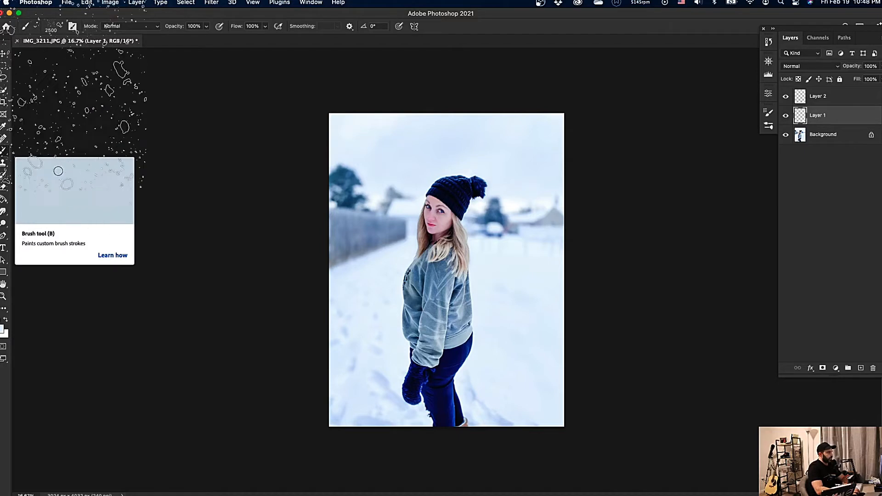
pyautogui.click(59, 27)
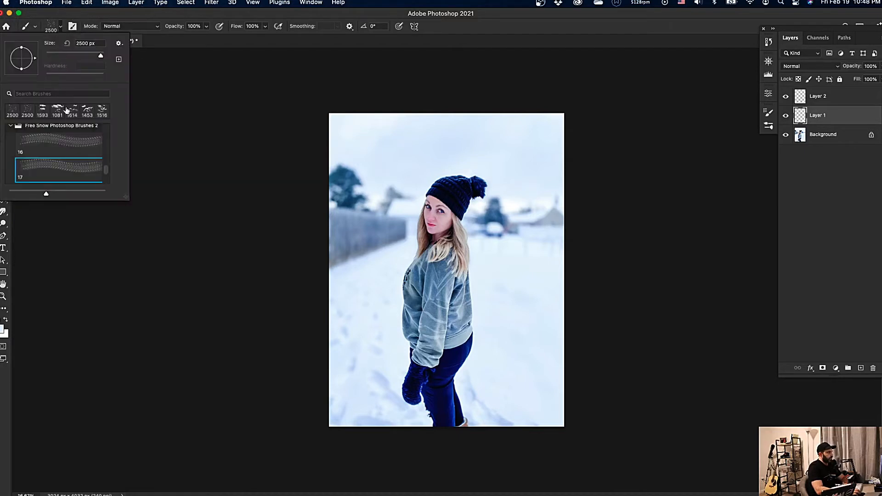
pyautogui.scroll(-1, 65, 168)
pyautogui.click(66, 169)
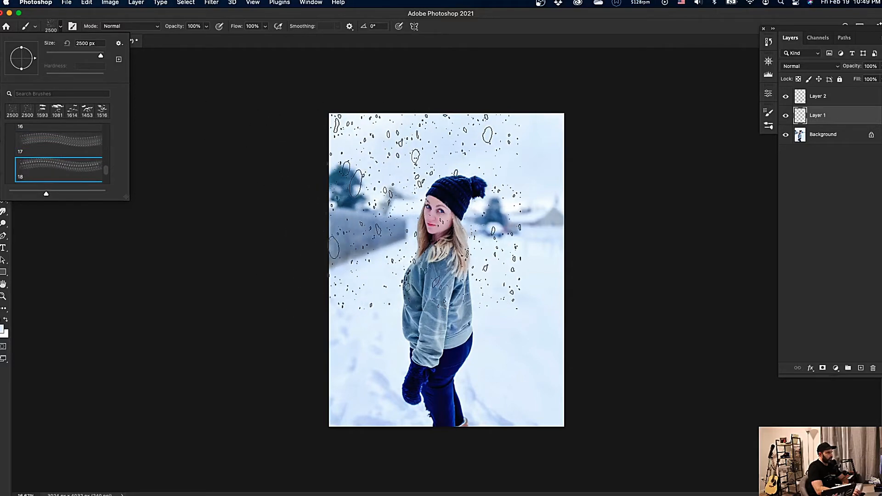
pyautogui.press(',')
pyautogui.click(439, 206)
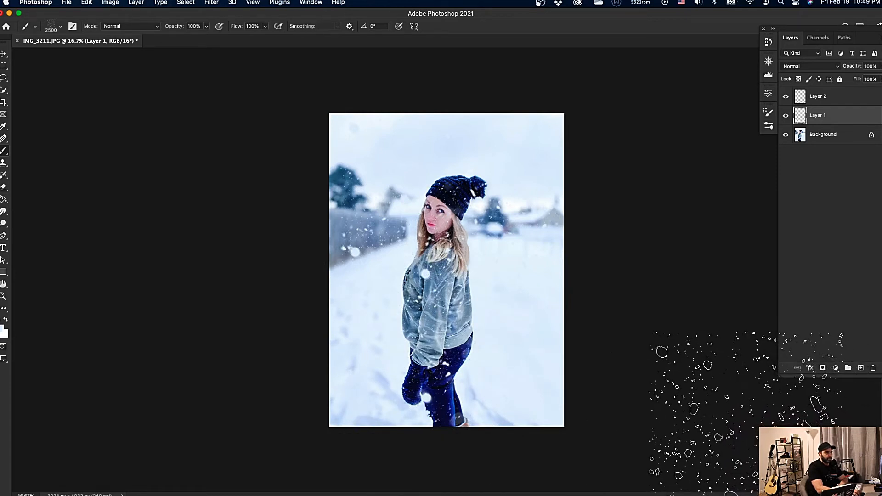
# Apply a Gaussian Blur with a radius of 16.2 pixels to the snow on Layer 1.
pyautogui.click(211, 3)
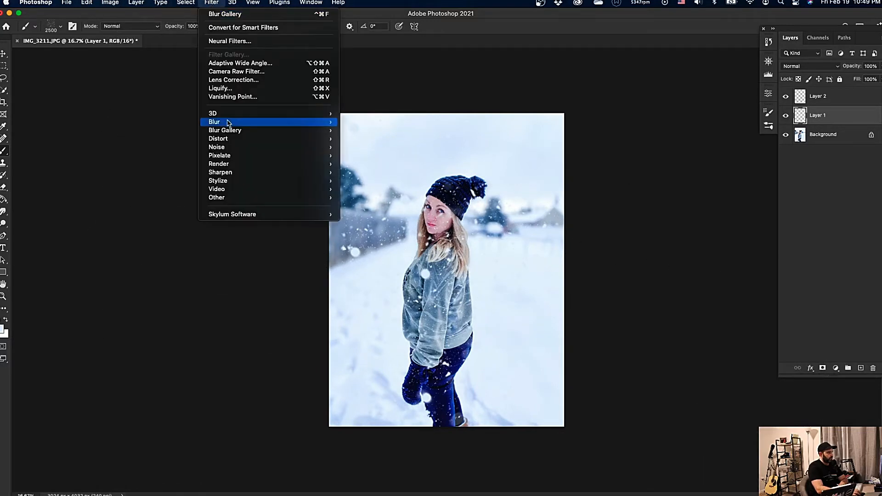
pyautogui.moveTo(228, 123)
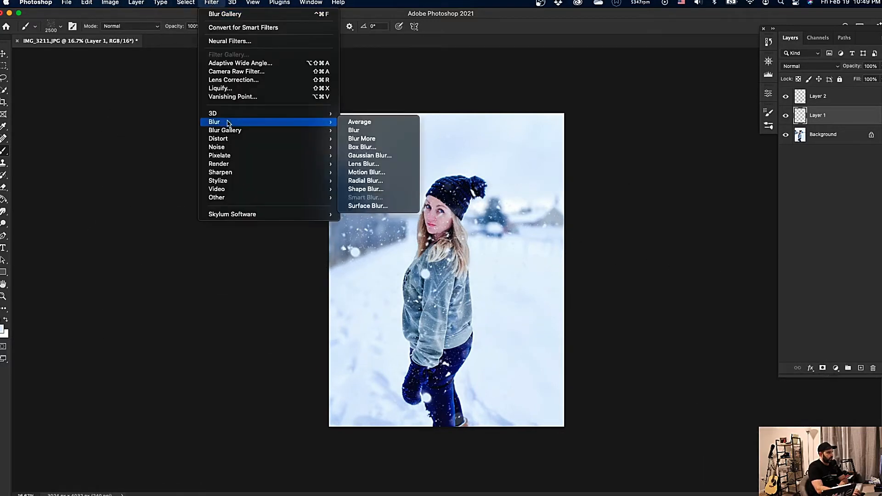
pyautogui.click(370, 156)
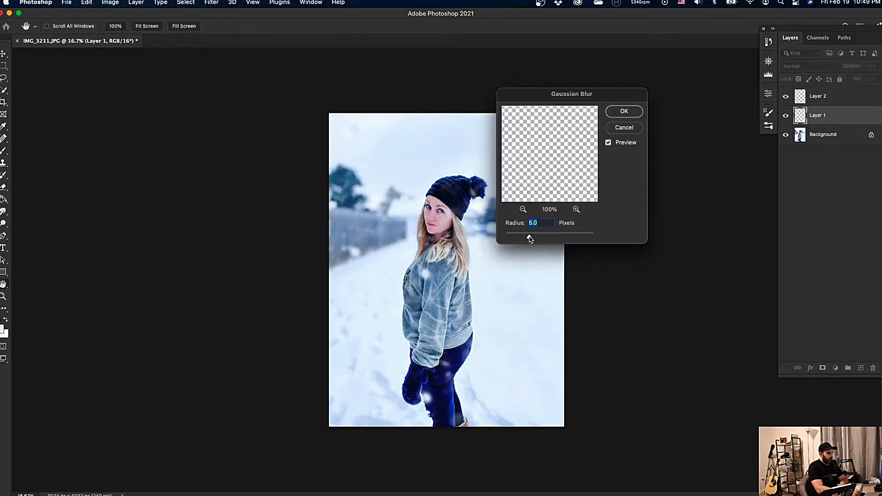
pyautogui.moveTo(527, 238); pyautogui.dragTo(527, 237)
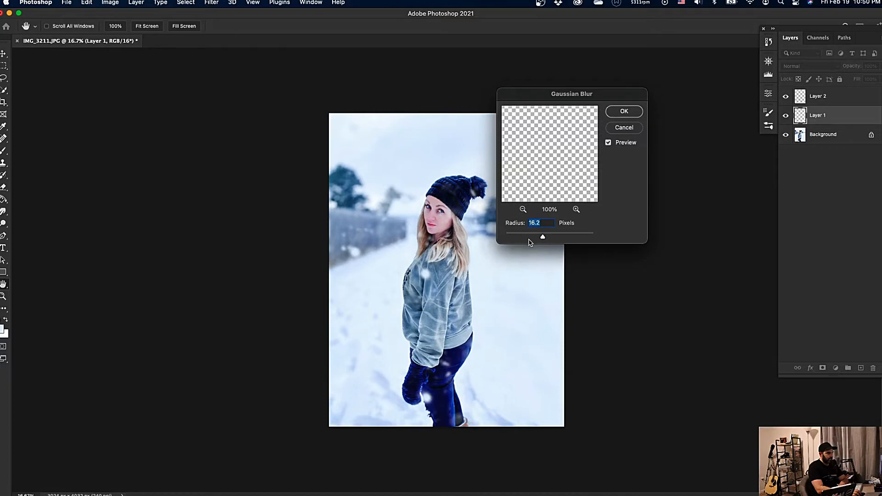
pyautogui.click(615, 113)
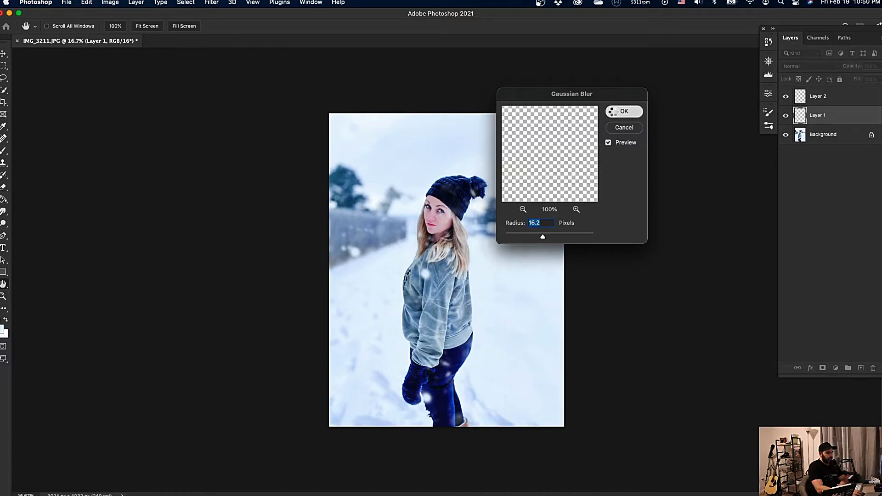
# Stamp snowflakes over the woman's upper and lower body on Layer 2 with snow brush 19 at 2500 px.
pyautogui.press('b')
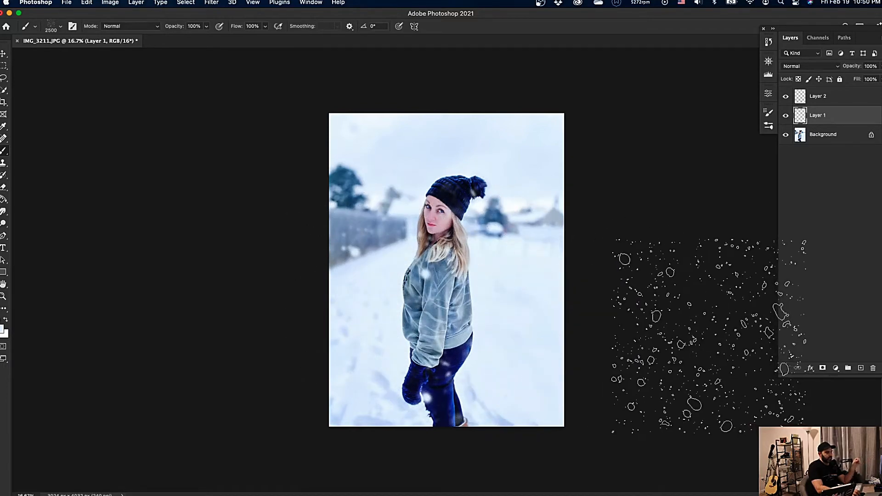
pyautogui.click(821, 97)
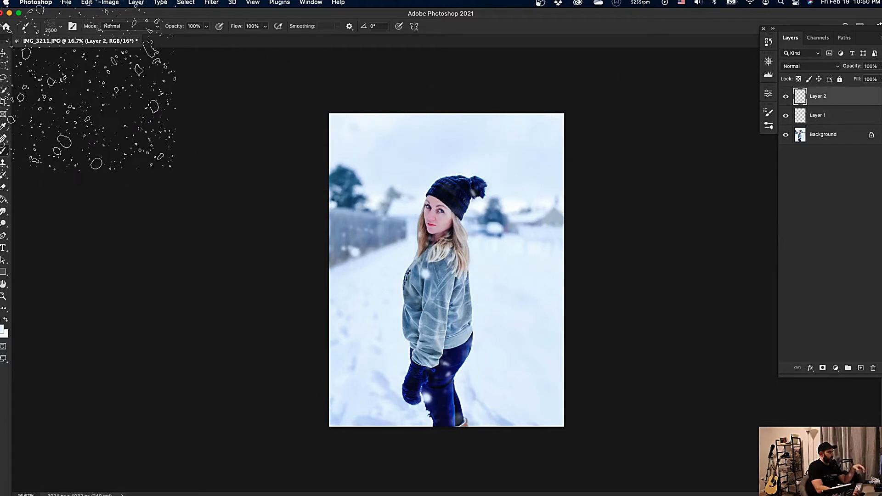
pyautogui.click(51, 27)
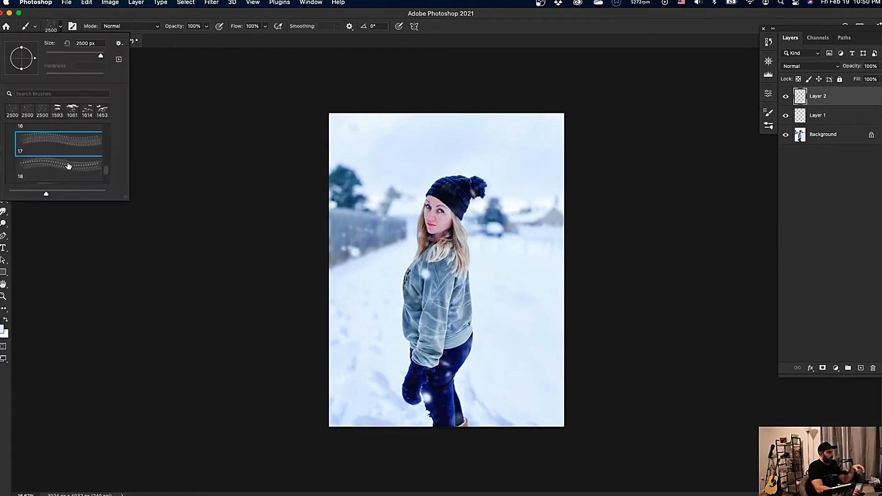
pyautogui.scroll(-2, 69, 161)
pyautogui.click(65, 146)
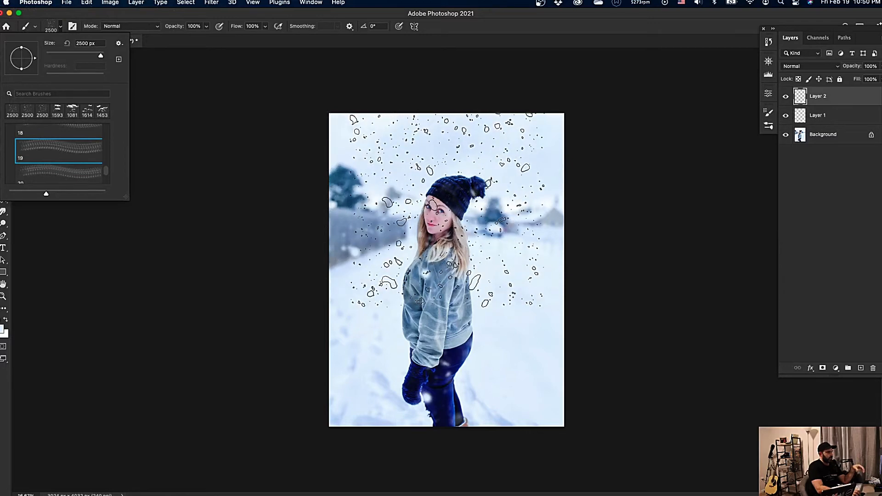
pyautogui.click(447, 209)
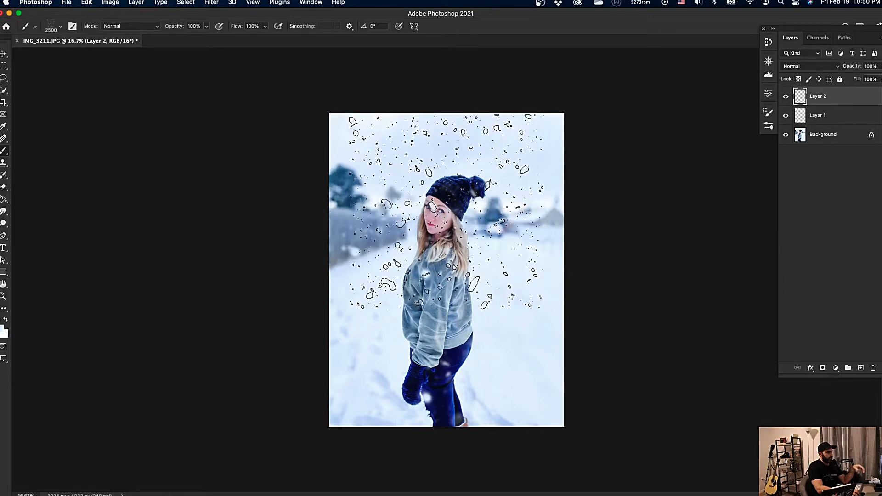
pyautogui.click(472, 316)
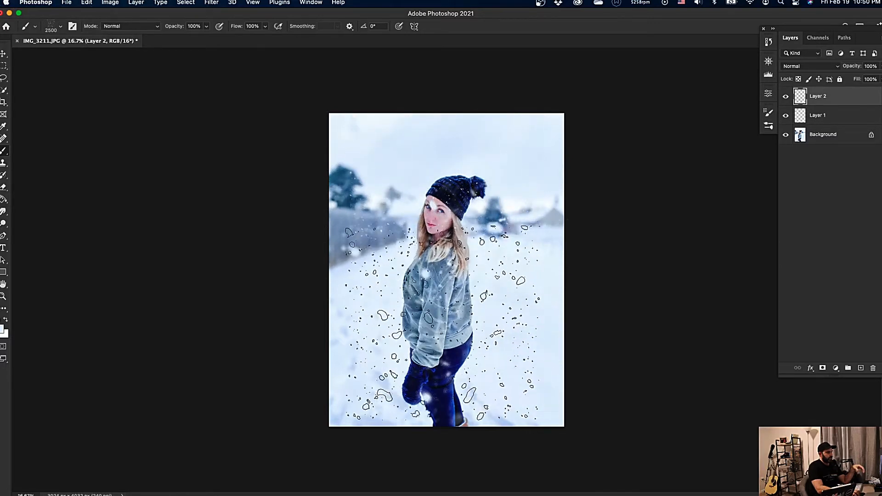
pyautogui.click(412, 327)
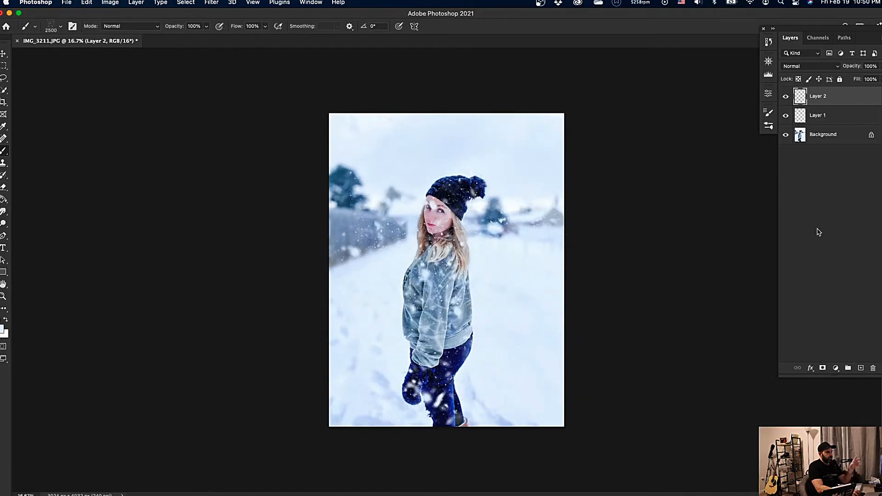
# Soften the snow on Layer 2 with a Gaussian Blur of 9.5 pixels radius.
pyautogui.click(252, 3)
pyautogui.moveTo(234, 3)
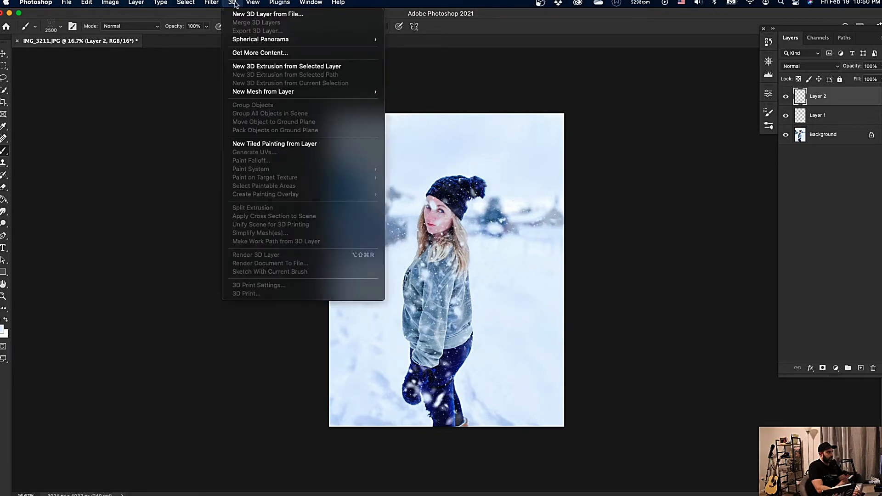
pyautogui.moveTo(231, 128)
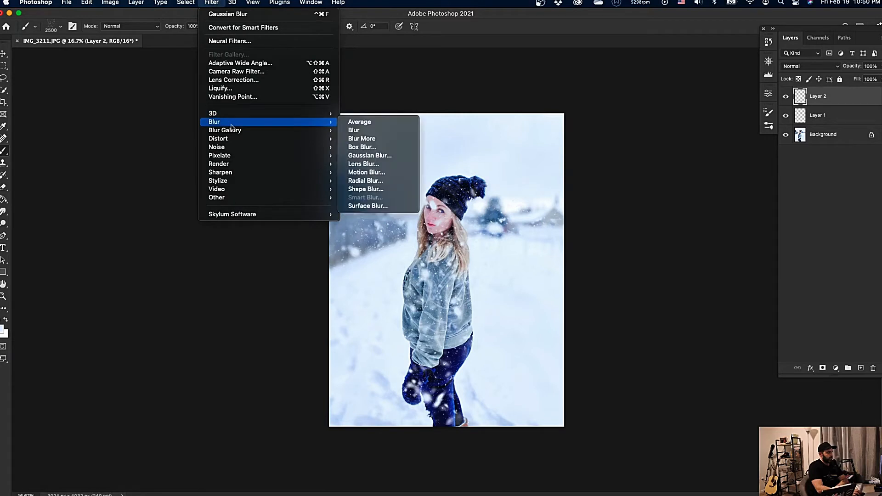
pyautogui.click(370, 156)
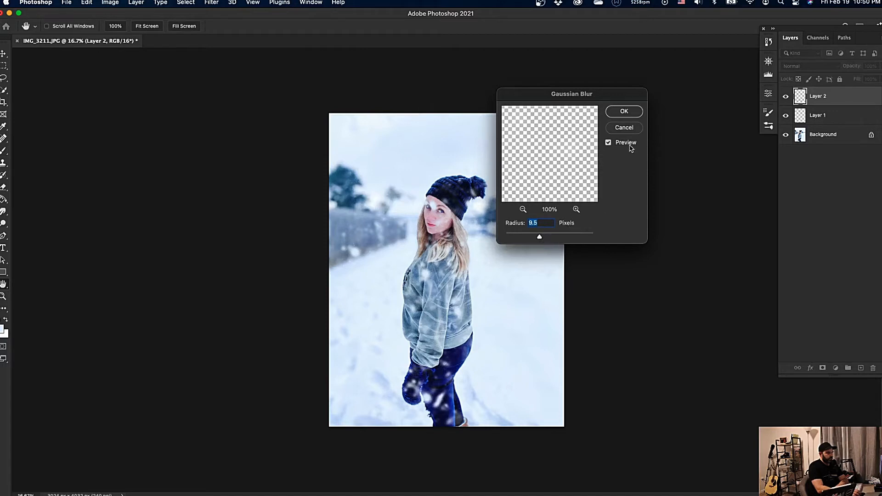
pyautogui.click(629, 112)
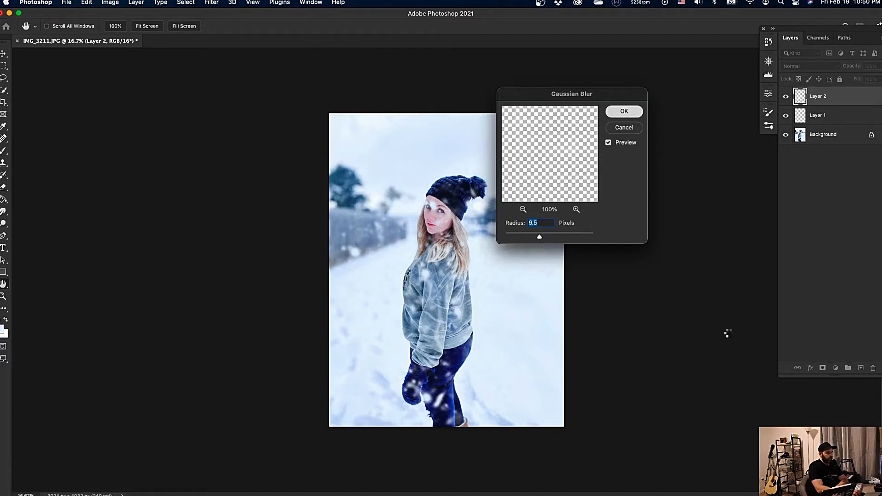
pyautogui.press('b')
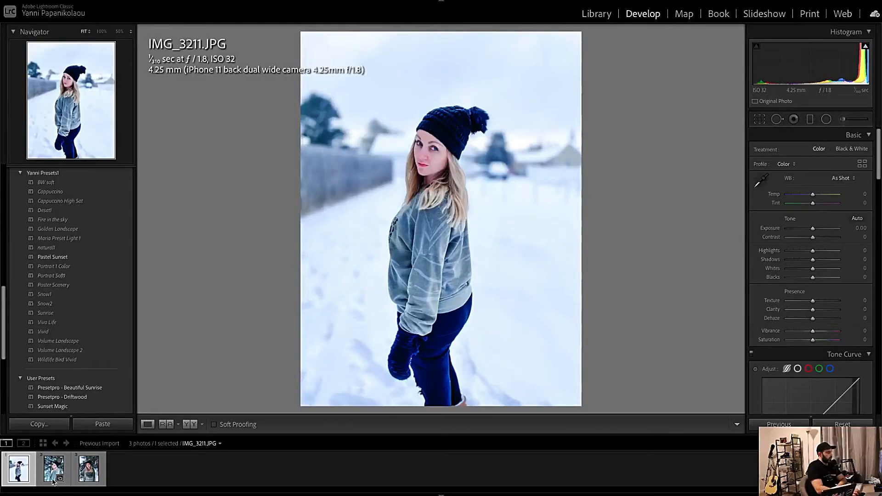
# In Lightroom Classic, send IMG_3234.JPG to Photoshop 2021 as a copy with Lightroom adjustments.
pyautogui.click(52, 477)
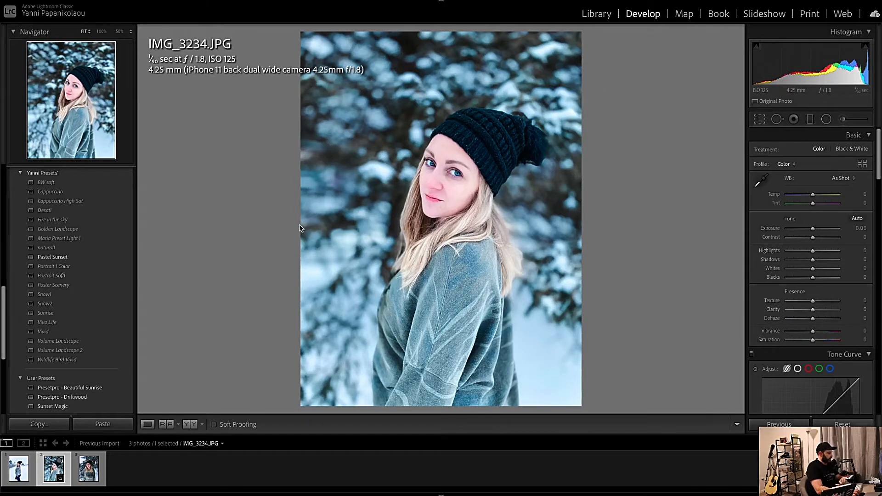
pyautogui.press('super+e')
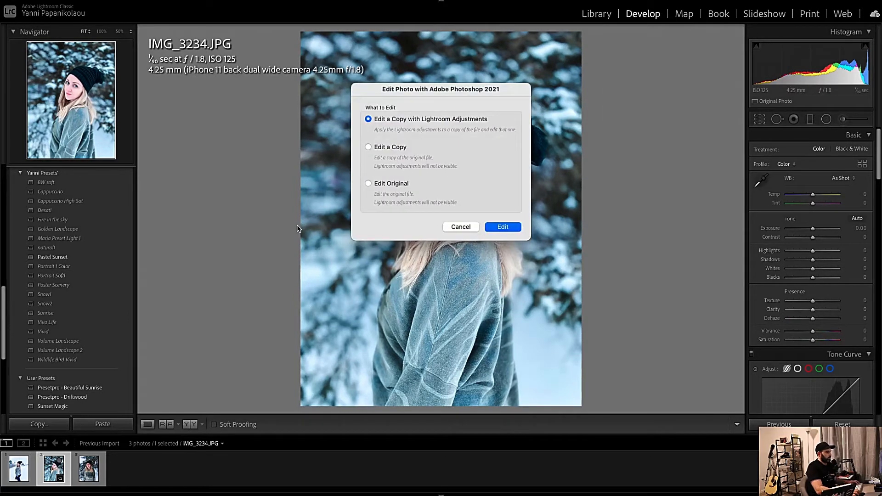
pyautogui.click(504, 227)
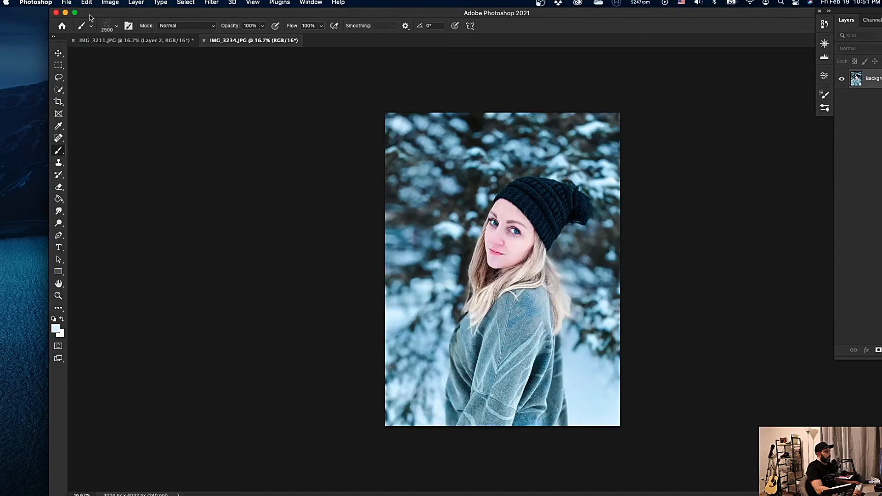
# Enlarge the Photoshop window and move the floating Layers panel so that it is fully visible.
pyautogui.click(75, 13)
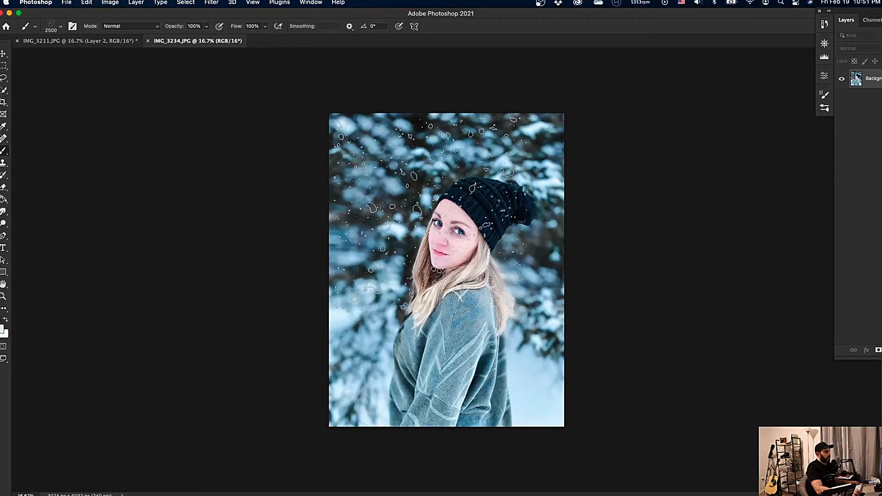
pyautogui.press('v')
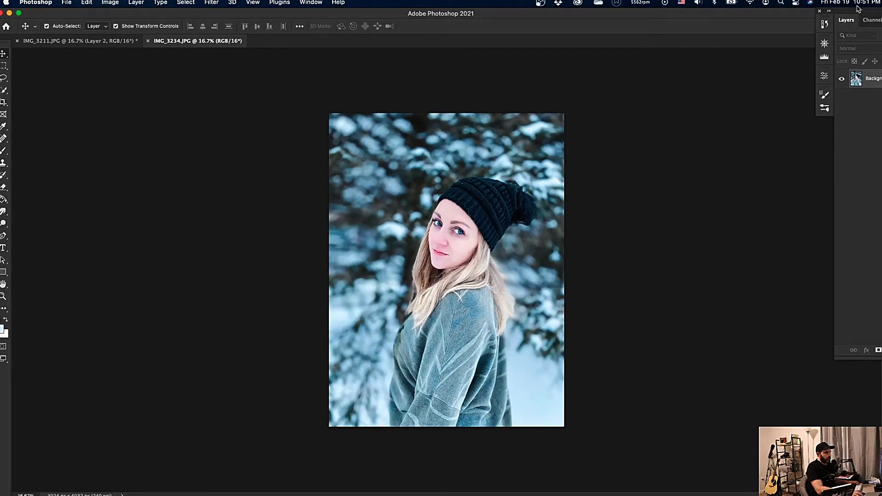
pyautogui.moveTo(857, 8); pyautogui.dragTo(792, 51)
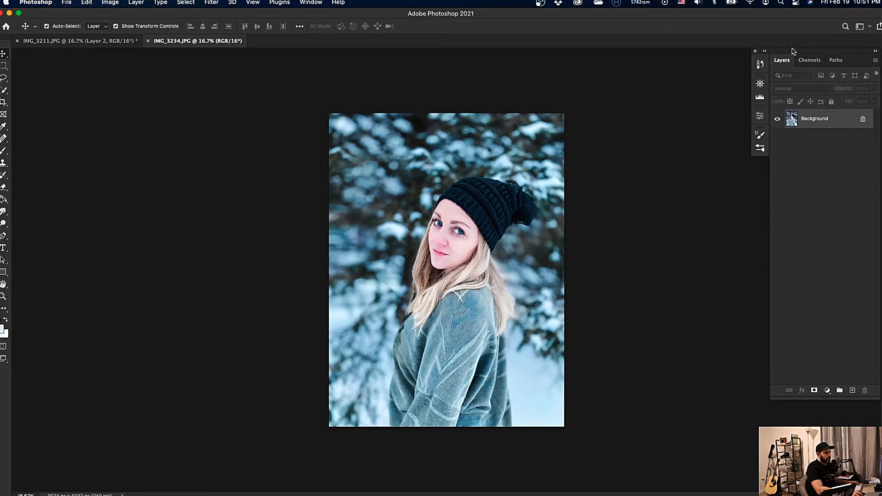
# Add two blank layers above the Background of IMG_3234.JPG with the default settings.
pyautogui.press('alt+shift+super+n')
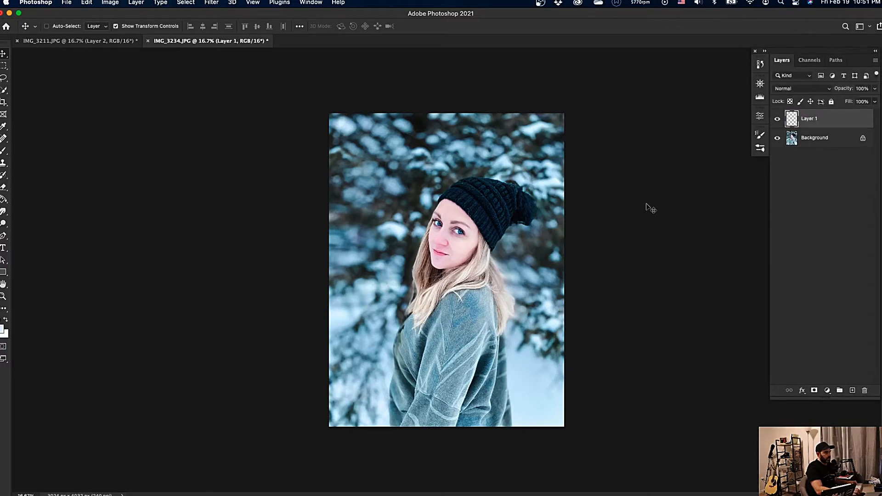
pyautogui.press('shift+super+n')
pyautogui.click(550, 167)
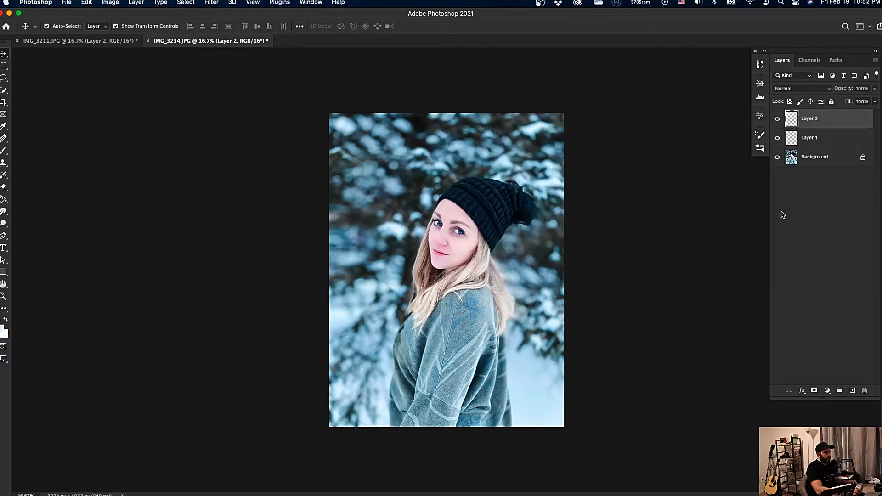
# Stamp falling snow over the portrait on Layer 1 with a 2500 px snow brush.
pyautogui.click(819, 143)
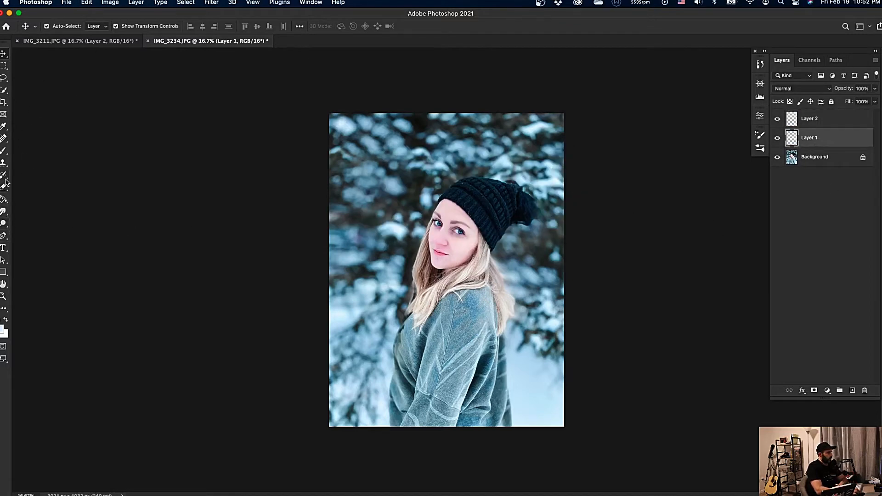
pyautogui.click(6, 155)
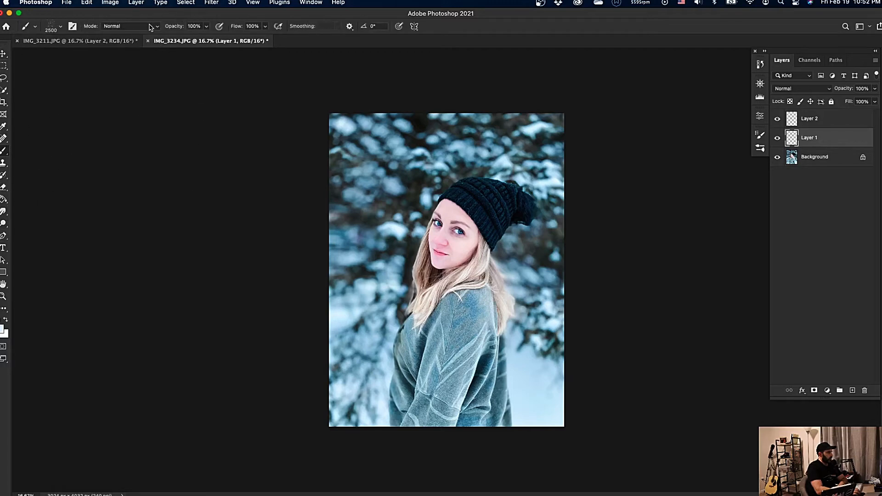
pyautogui.click(62, 26)
pyautogui.scroll(-3, 50, 175)
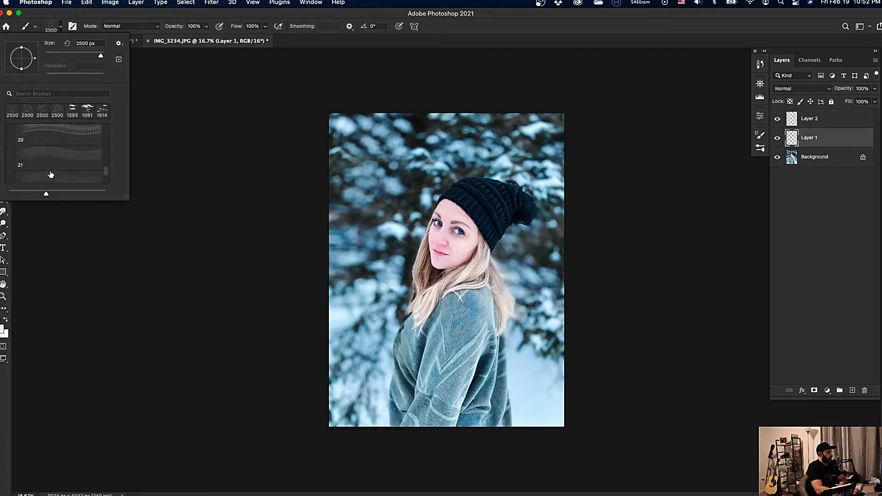
pyautogui.click(50, 157)
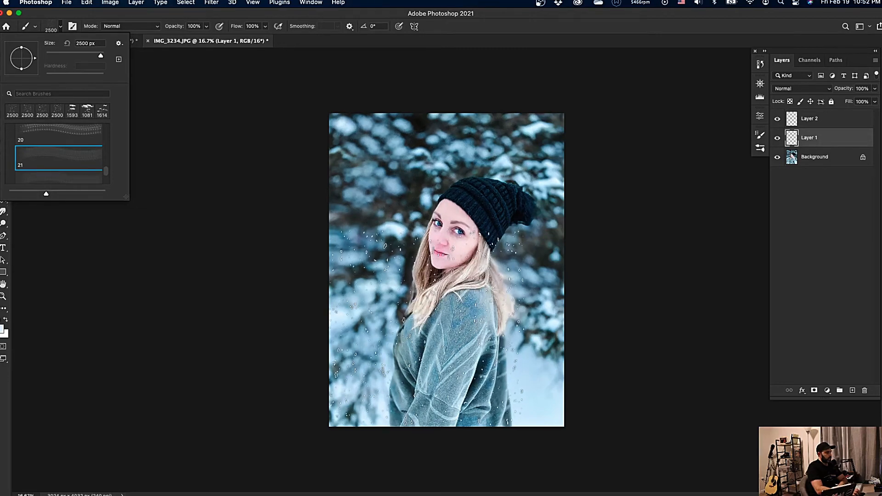
pyautogui.click(427, 328)
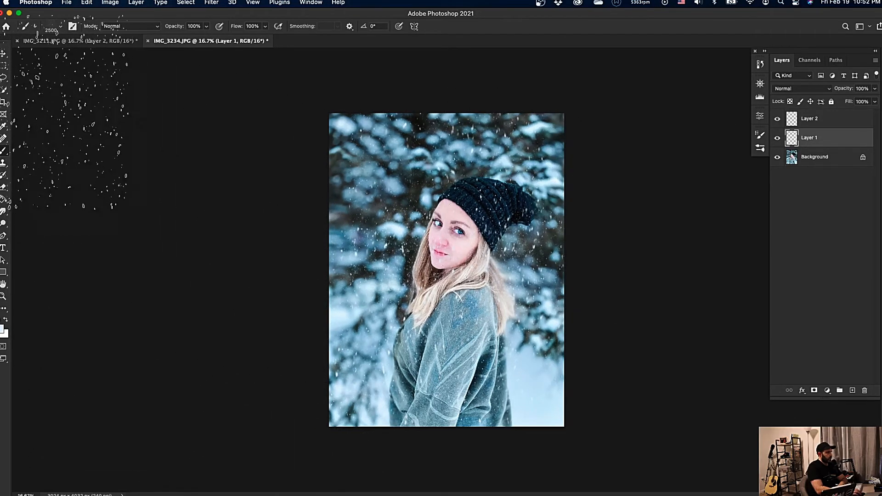
# Stretch Layer 1's snow horizontally beyond the photo's right edge to about 106.71% width.
pyautogui.click(4, 54)
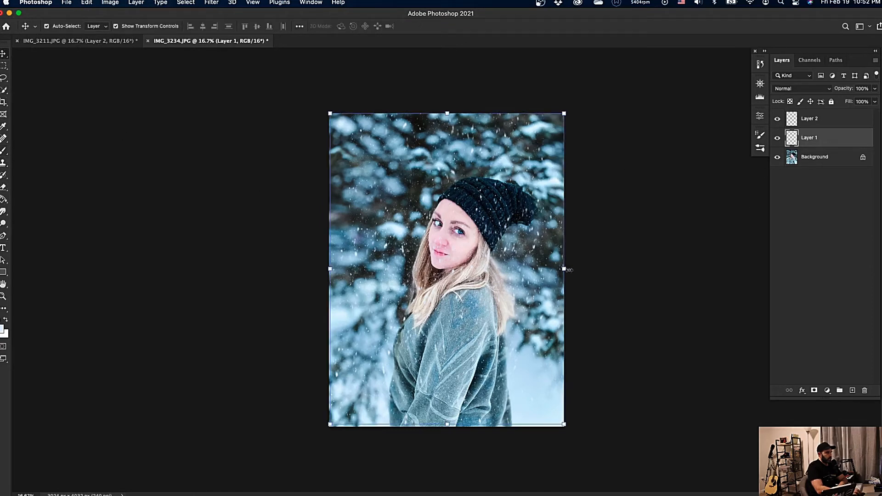
pyautogui.moveTo(569, 270)
pyautogui.mouseDown()
pyautogui.moveTo(626, 271)
pyautogui.moveTo(569, 275)
pyautogui.moveTo(582, 280)
pyautogui.mouseUp()
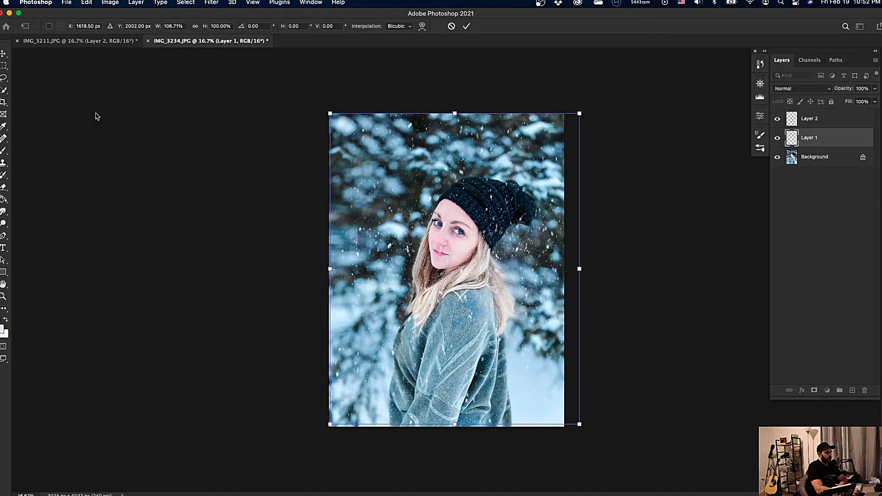
pyautogui.press('Return')
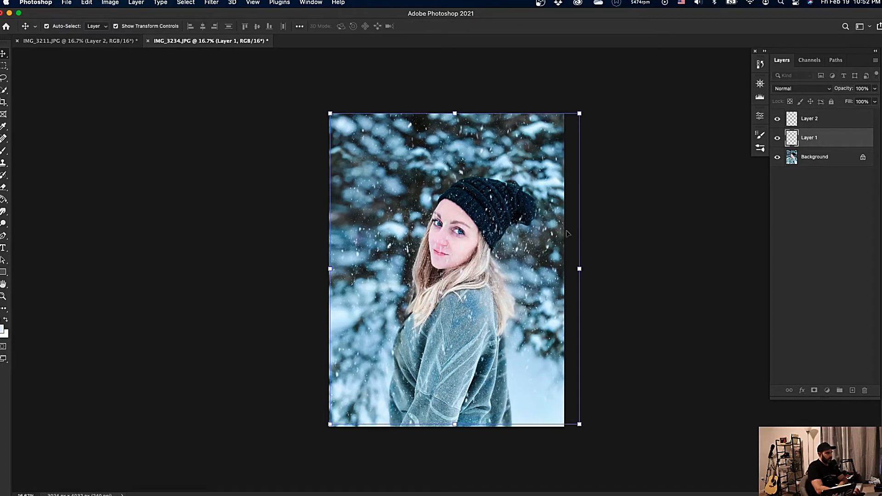
# Soften the snow on Layer 1 with a Gaussian Blur of 3.5 pixels radius.
pyautogui.click(222, 3)
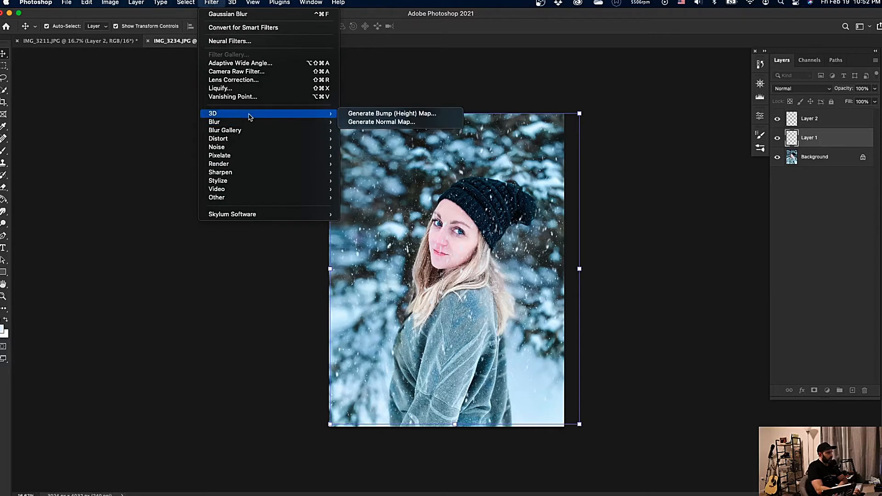
pyautogui.moveTo(247, 130)
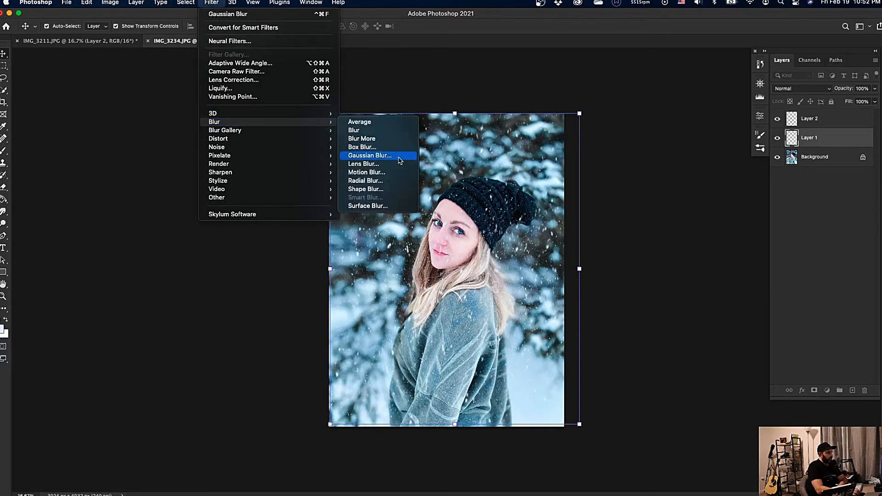
pyautogui.click(370, 155)
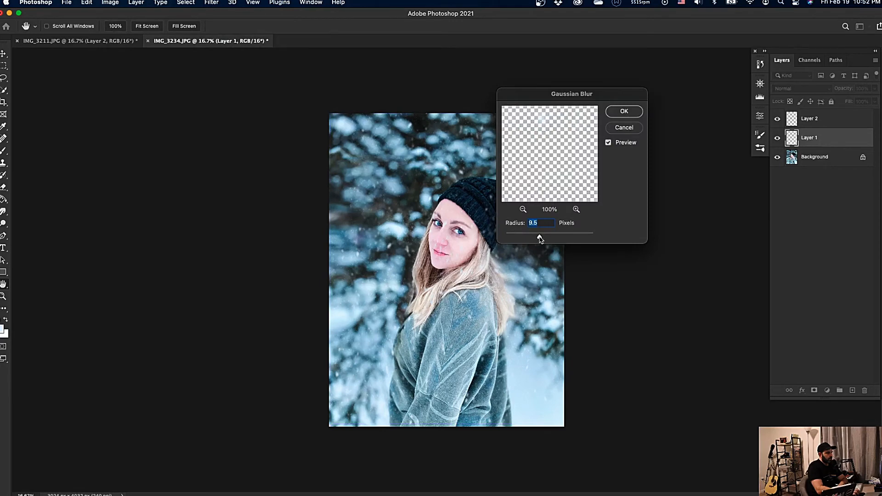
pyautogui.moveTo(540, 237); pyautogui.dragTo(532, 239)
pyautogui.moveTo(530, 240); pyautogui.dragTo(528, 240)
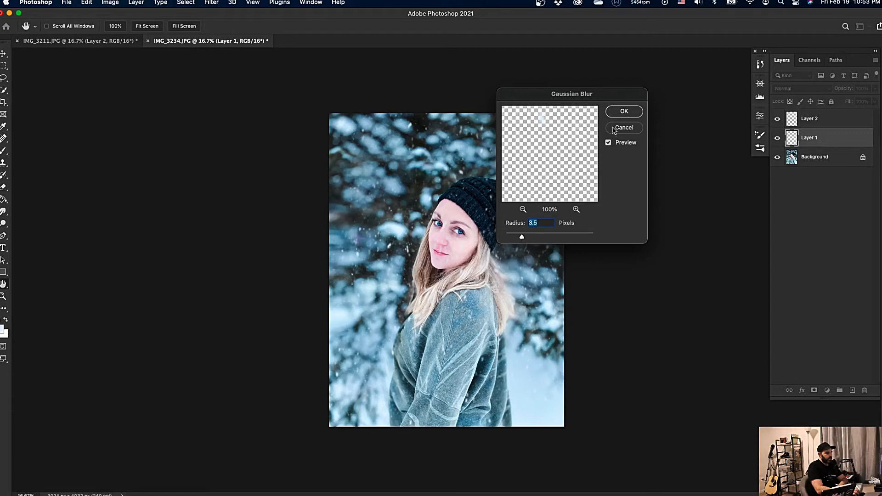
pyautogui.click(623, 112)
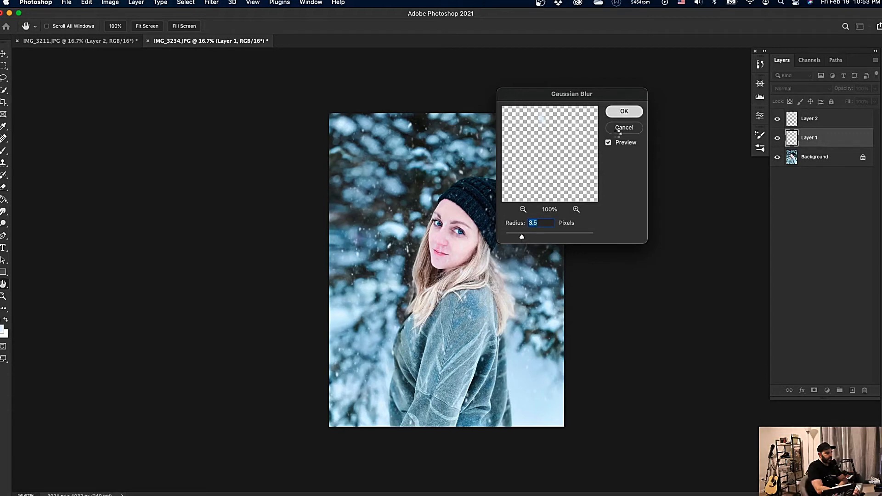
# Stamp denser, larger snow over the portrait on Layer 2 with snow brush 24 at 2500 px.
pyautogui.click(836, 121)
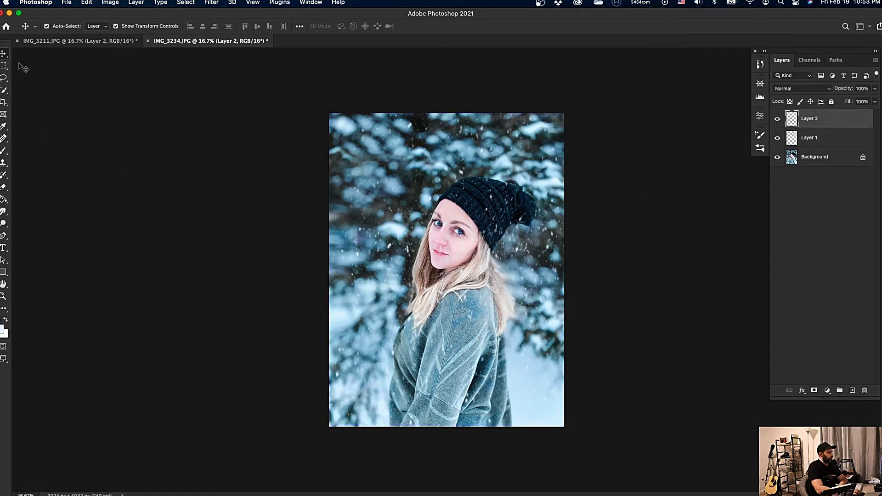
pyautogui.click(4, 151)
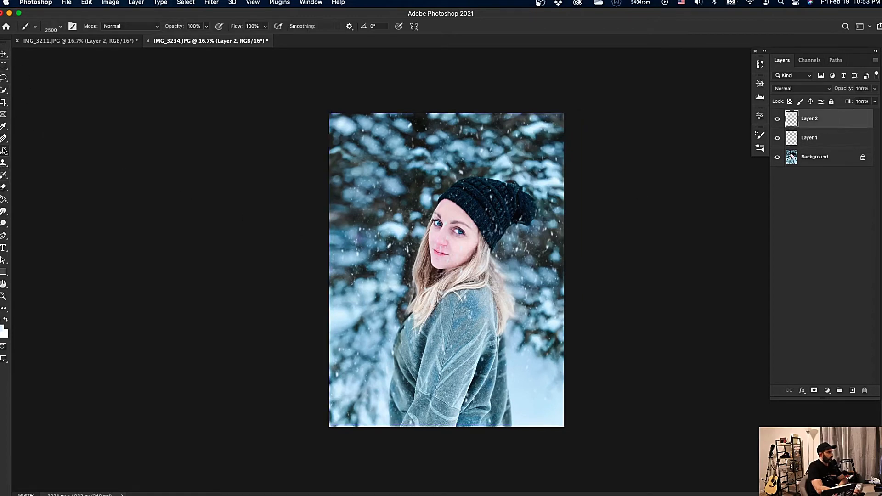
pyautogui.click(60, 26)
pyautogui.scroll(-1, 60, 177)
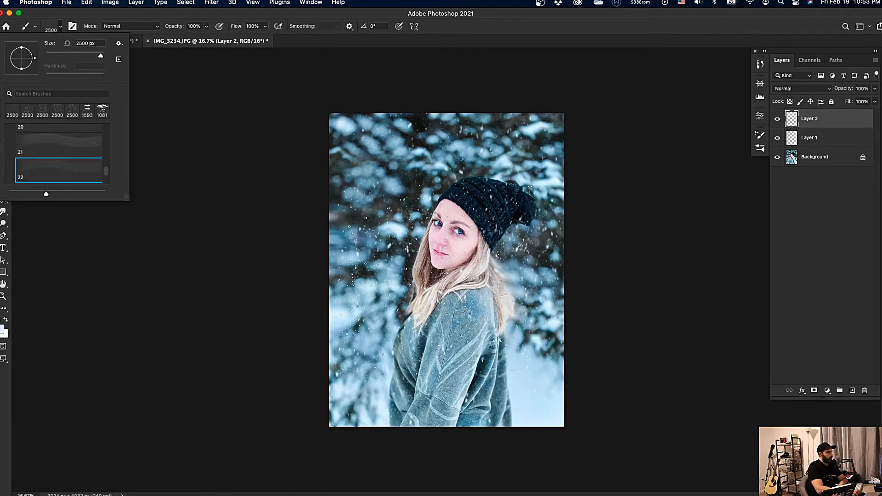
pyautogui.scroll(-2, 84, 180)
pyautogui.click(81, 175)
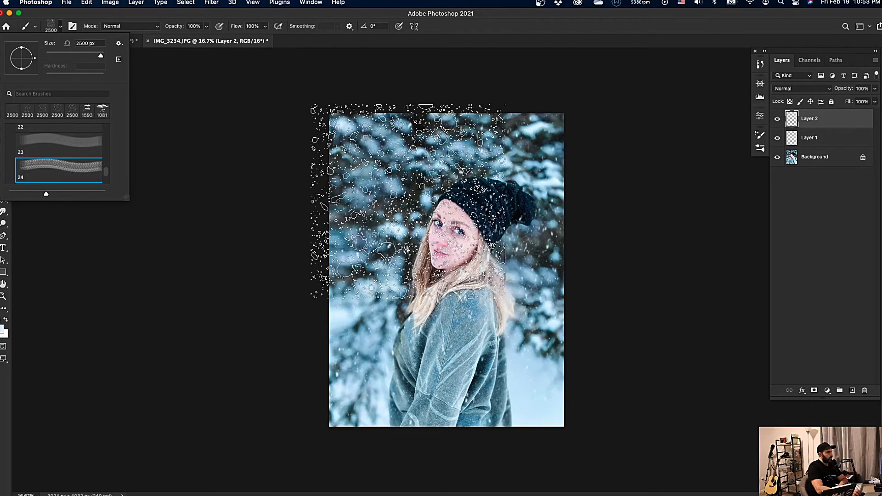
pyautogui.click(429, 317)
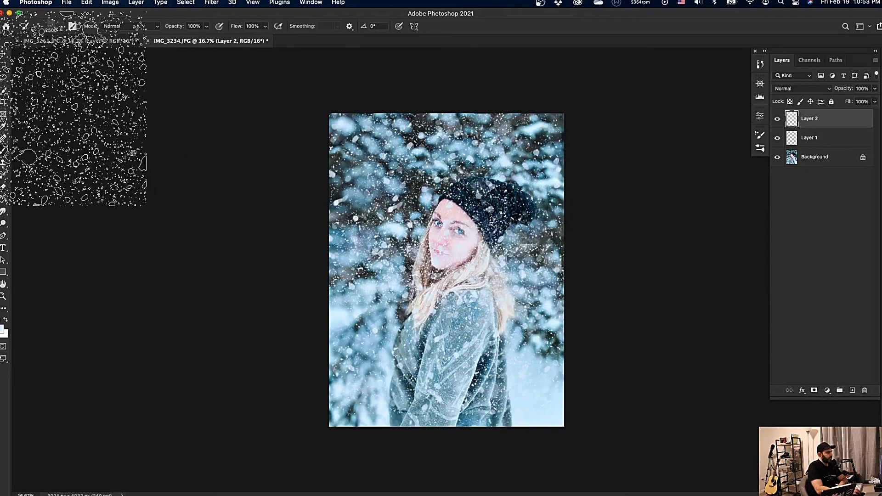
# Undo the most recent snow stamping on Layer 2 to thin out the flakes, with the Move tool active.
pyautogui.click(4, 55)
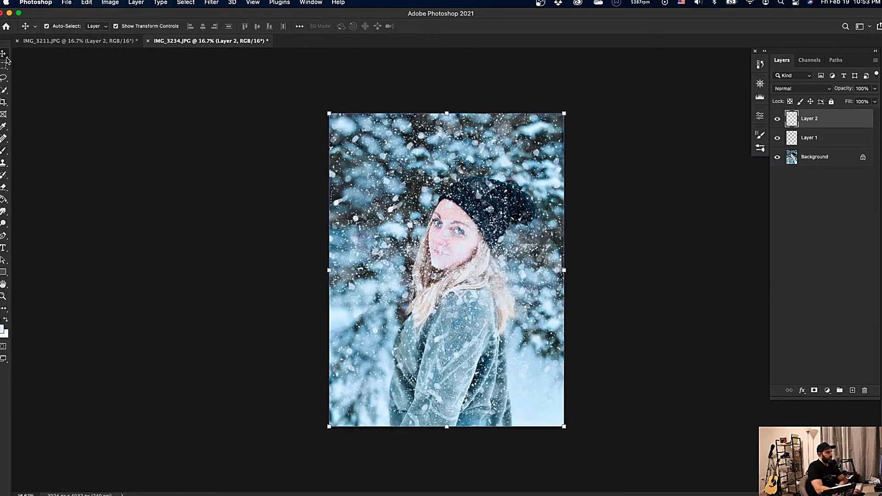
pyautogui.press('super+z')
pyautogui.press('super+z')
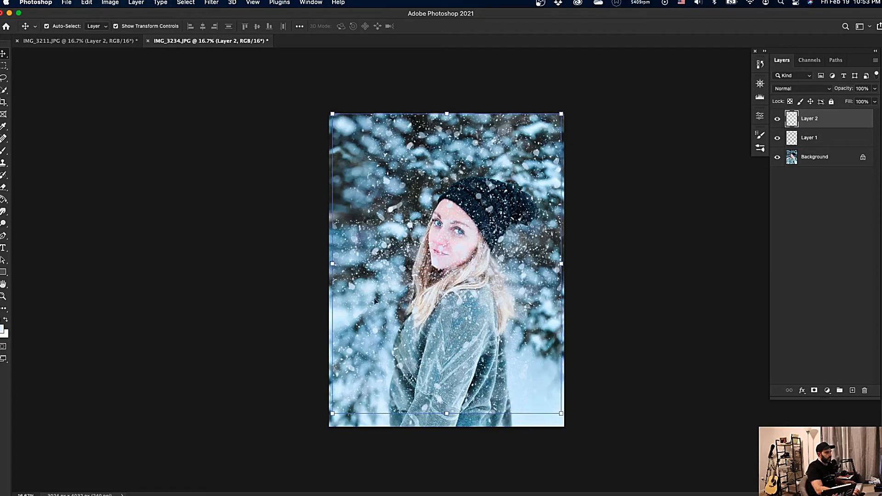
# Stretch Layer 2's snow beyond the photo's left, right and bottom edges to about 123.58% width and 105.89% height.
pyautogui.moveTo(331, 264); pyautogui.dragTo(285, 264)
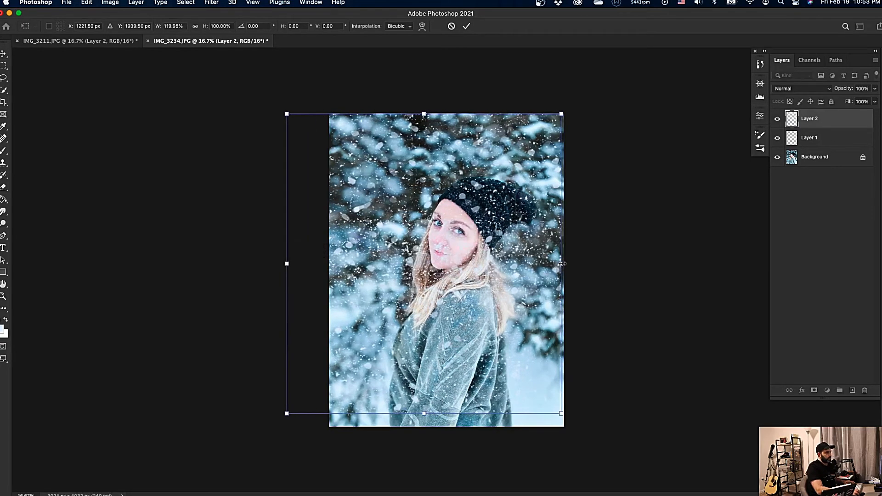
pyautogui.moveTo(561, 264); pyautogui.dragTo(570, 264)
pyautogui.moveTo(427, 414); pyautogui.dragTo(432, 431)
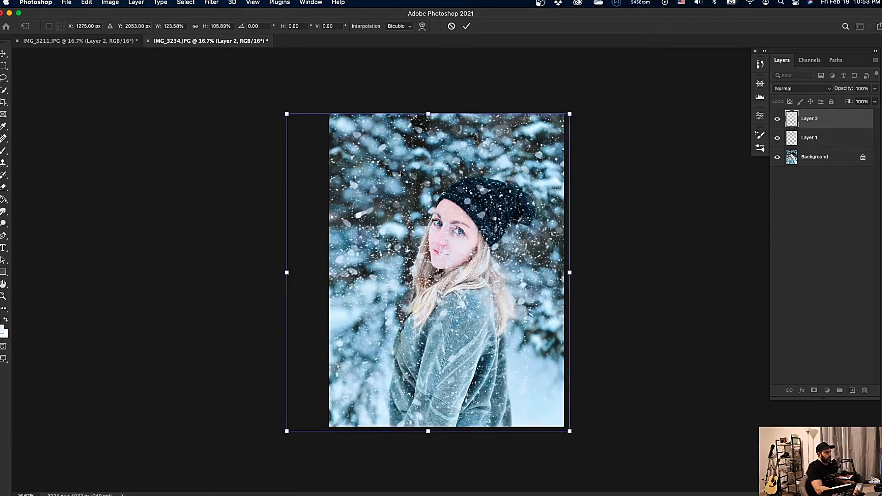
pyautogui.click(4, 54)
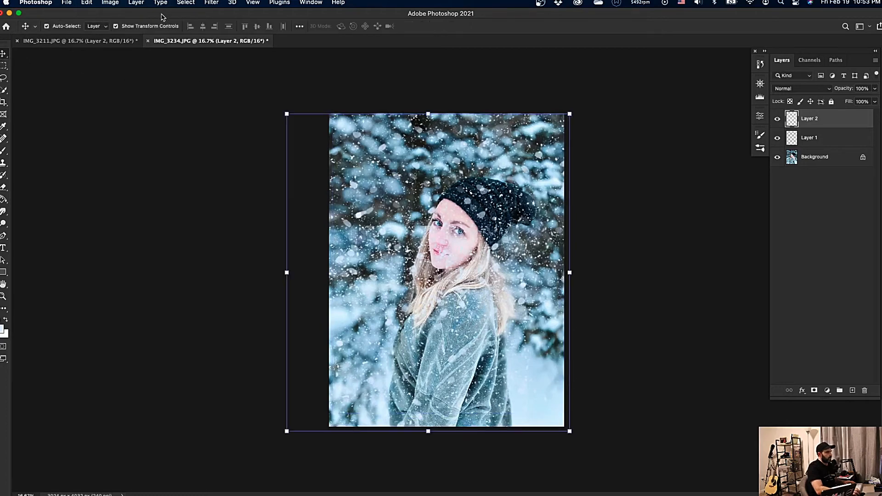
# Soften the snow on Layer 2 with a Gaussian Blur of 19.0 pixels radius.
pyautogui.click(234, 4)
pyautogui.moveTo(218, 4)
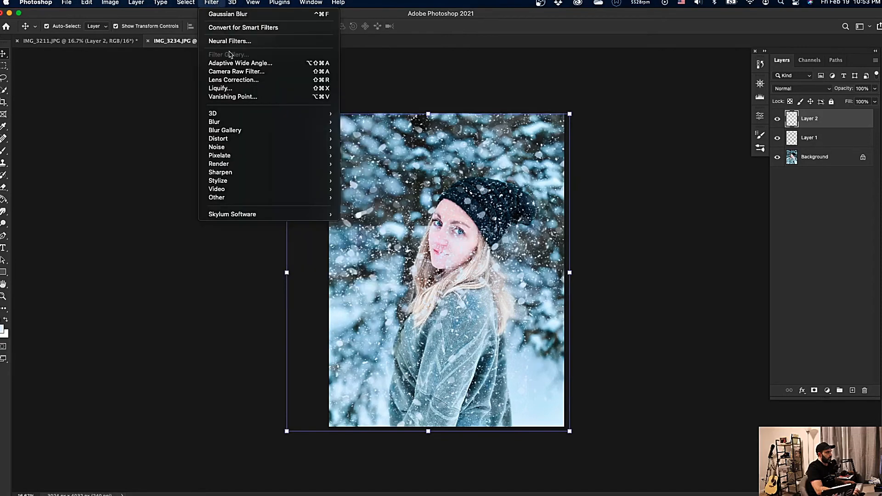
pyautogui.moveTo(239, 122)
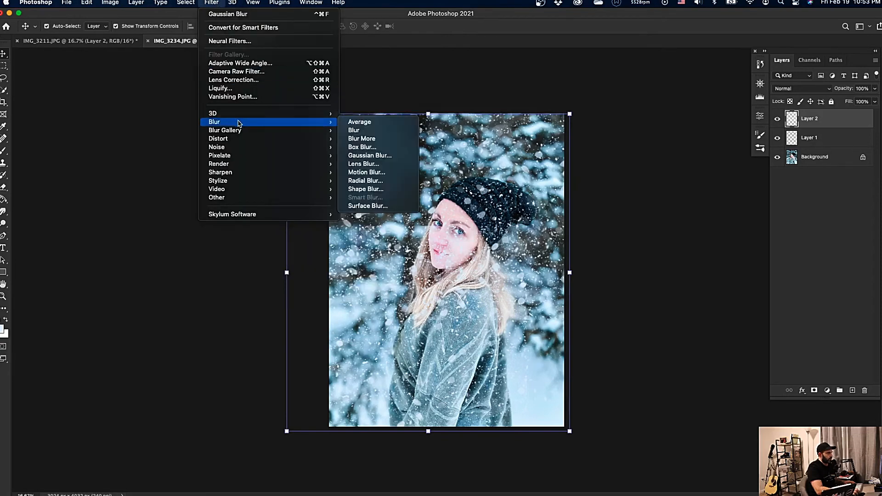
pyautogui.click(385, 155)
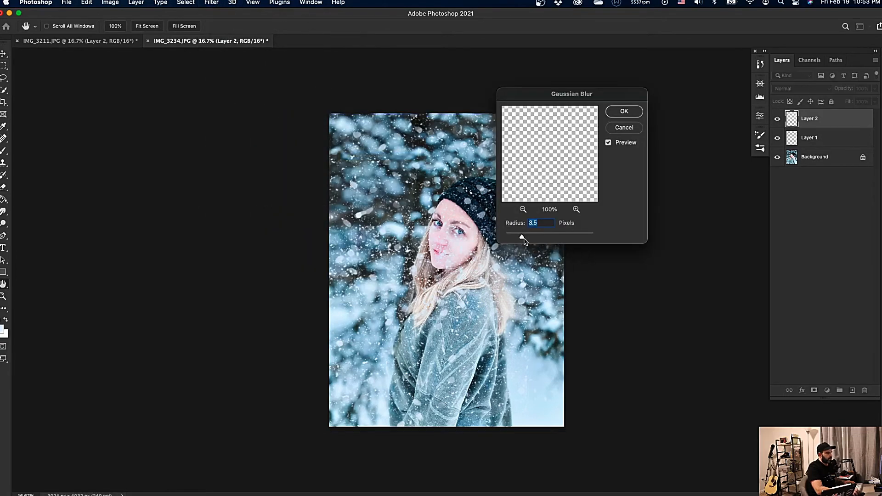
pyautogui.moveTo(524, 238); pyautogui.dragTo(544, 238)
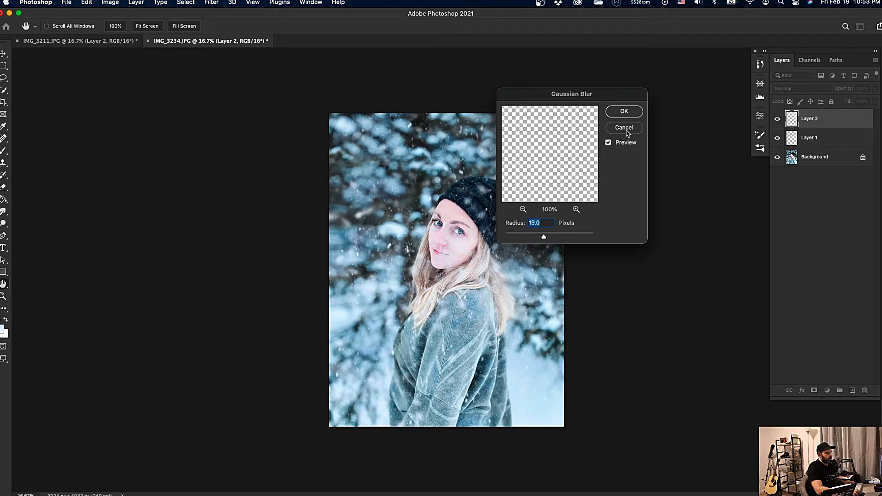
pyautogui.click(624, 111)
# Deselect the layers, then save the snowy portrait and return to Lightroom Classic.
pyautogui.press('v')
pyautogui.click(708, 290)
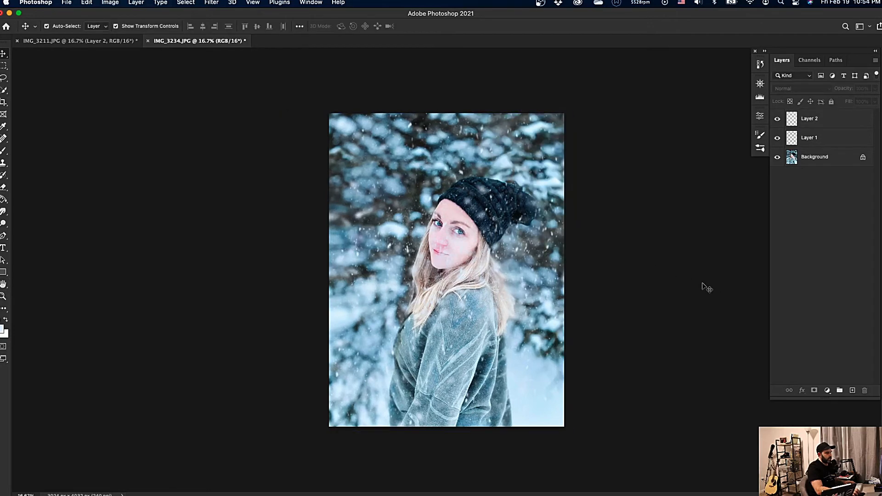
pyautogui.press('super+s')
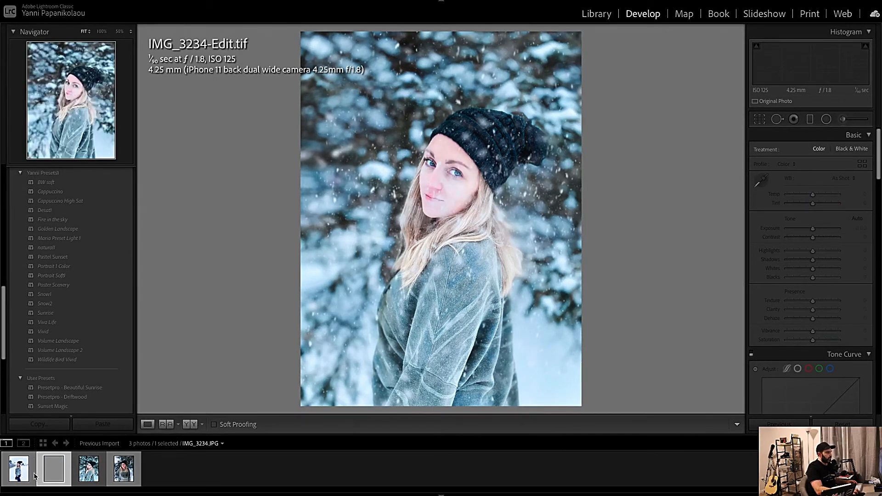
# Compare the original IMG_3234.JPG with the snowy IMG_3234-Edit.tif in the Develop view.
pyautogui.click(19, 469)
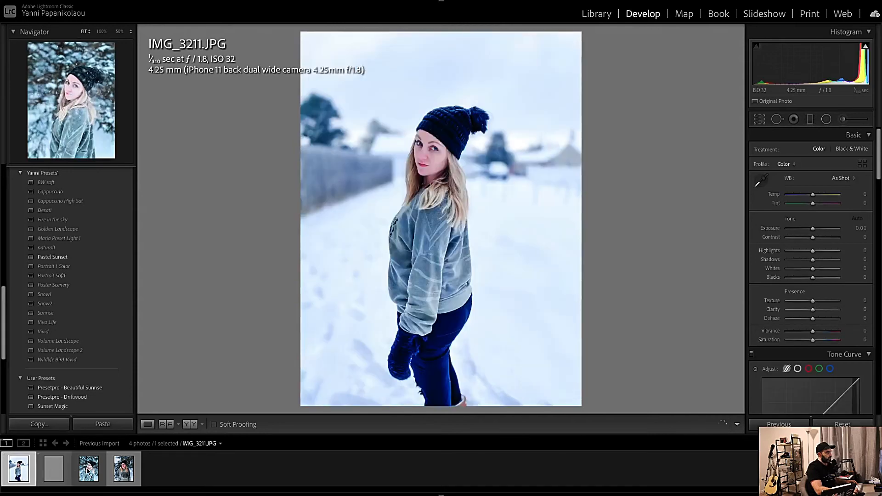
pyautogui.click(88, 471)
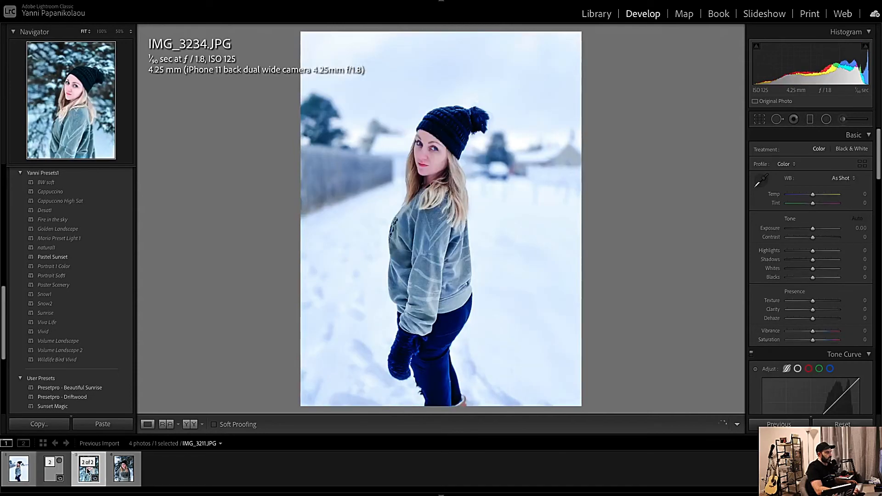
pyautogui.click(55, 475)
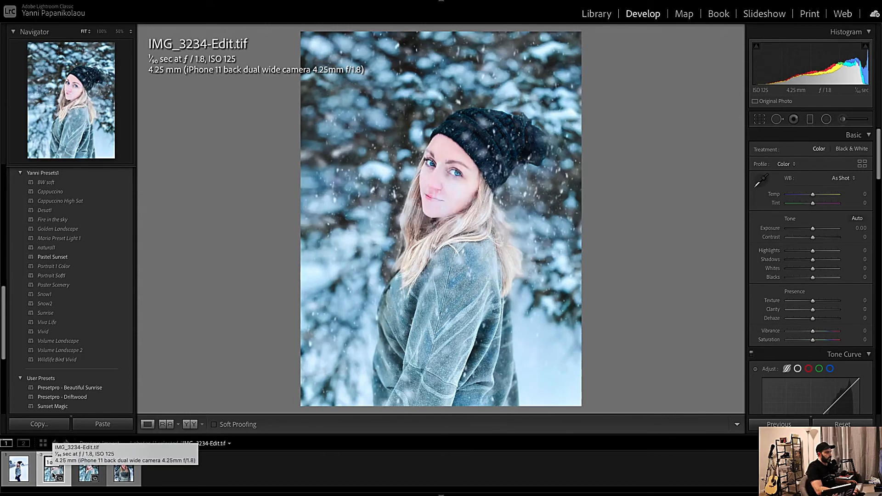
pyautogui.click(83, 472)
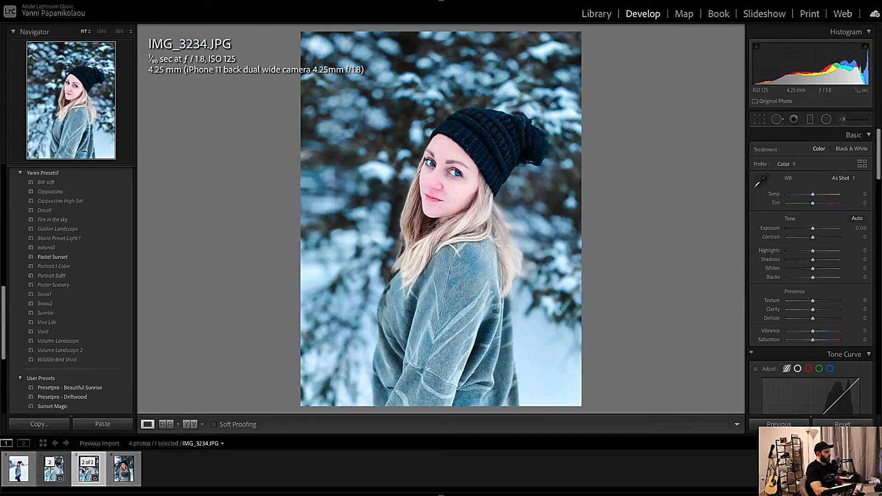
# Darken IMG_3234-Edit.tif by setting Exposure to −0.75, Contrast to +26 and Highlights to −30.
pyautogui.click(54, 472)
pyautogui.click(55, 474)
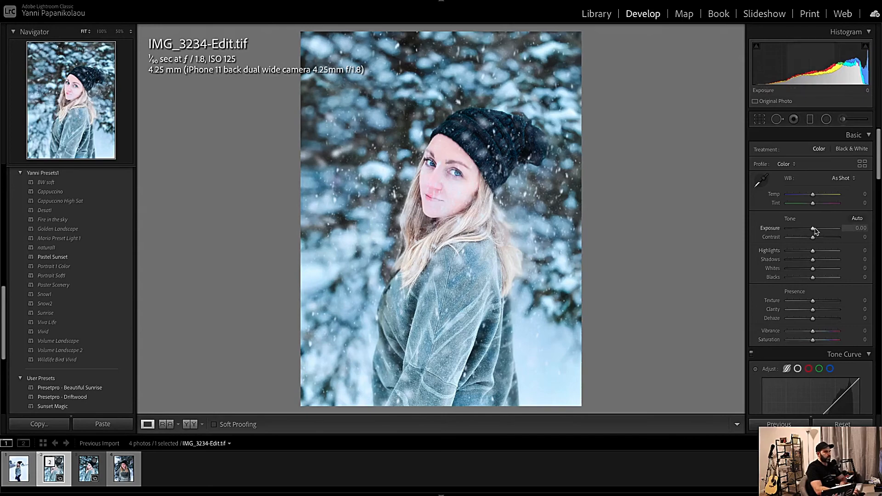
pyautogui.moveTo(813, 228); pyautogui.dragTo(805, 252)
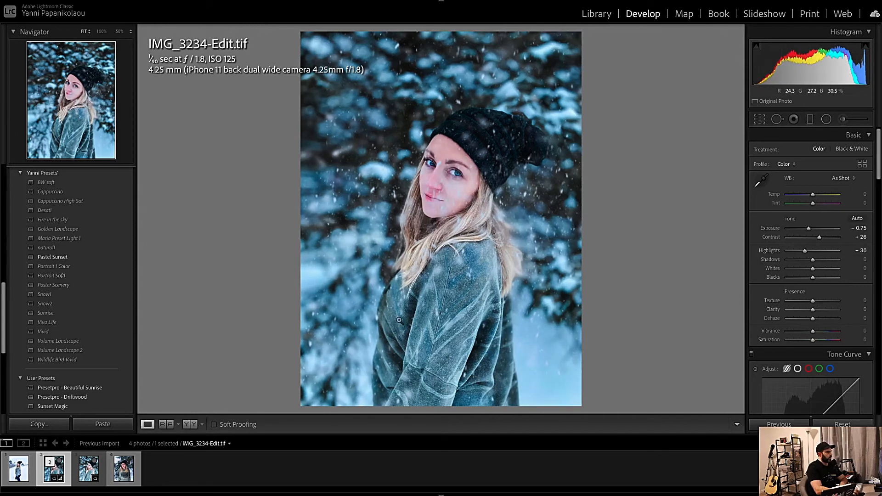
# Switch to Photoshop, save the snowy IMG_3211.JPG document, and return to Lightroom Classic.
pyautogui.hotkey('ctrl', 'Up')
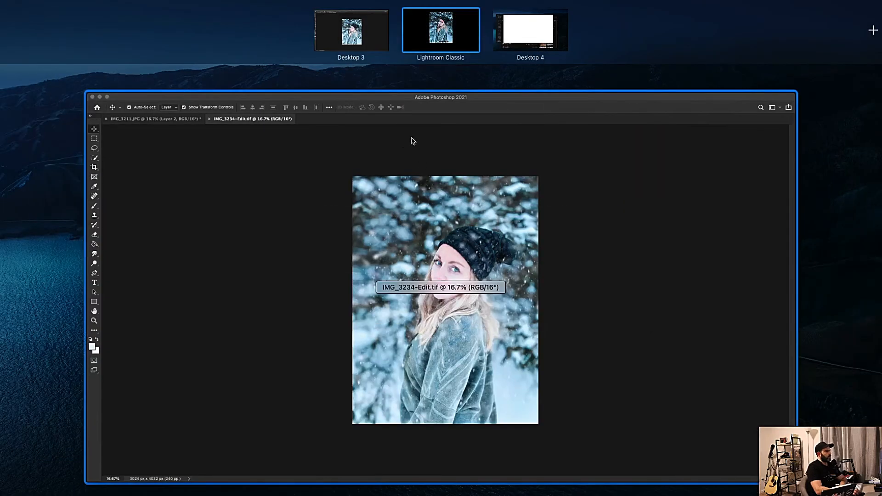
pyautogui.click(406, 168)
pyautogui.click(116, 41)
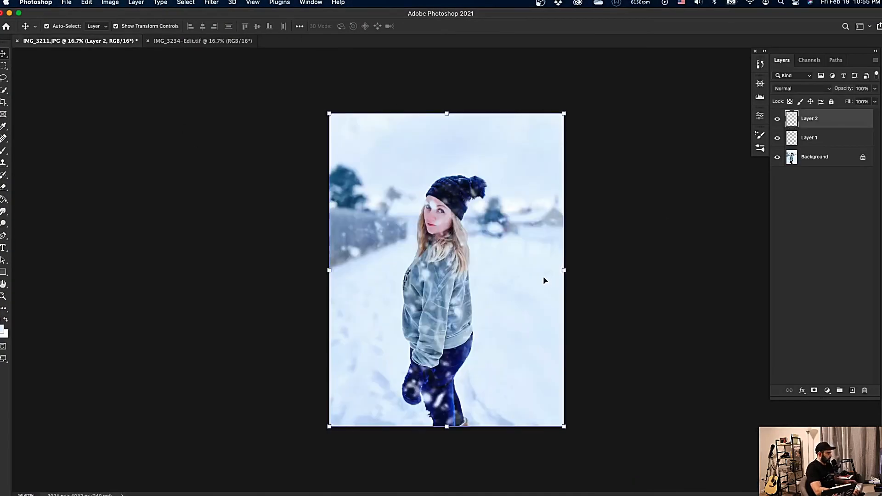
pyautogui.press('super+s')
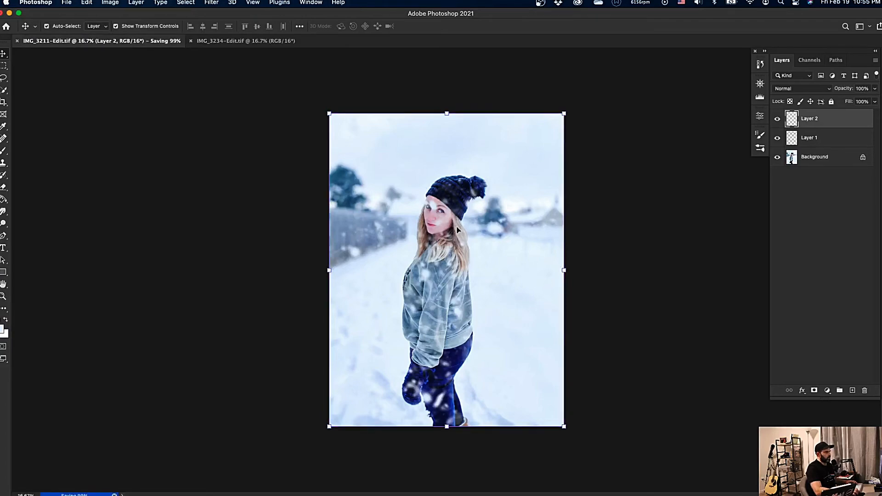
pyautogui.hotkey('ctrl', 'Up')
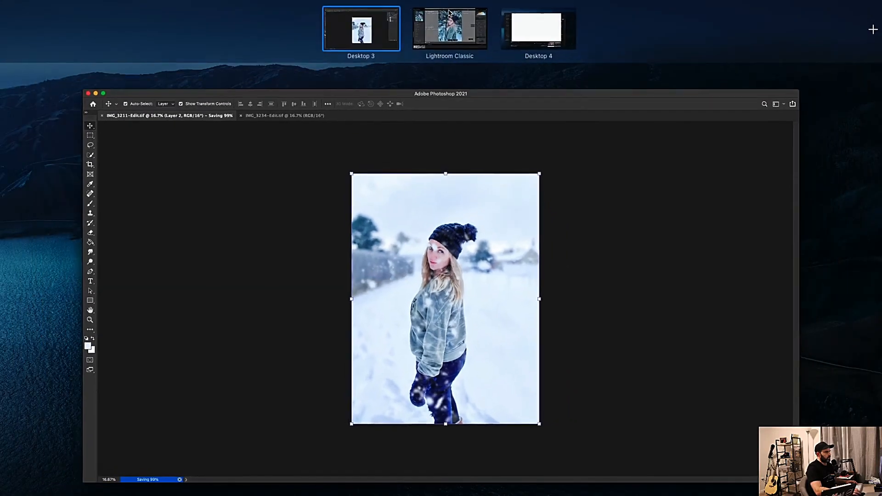
pyautogui.click(447, 35)
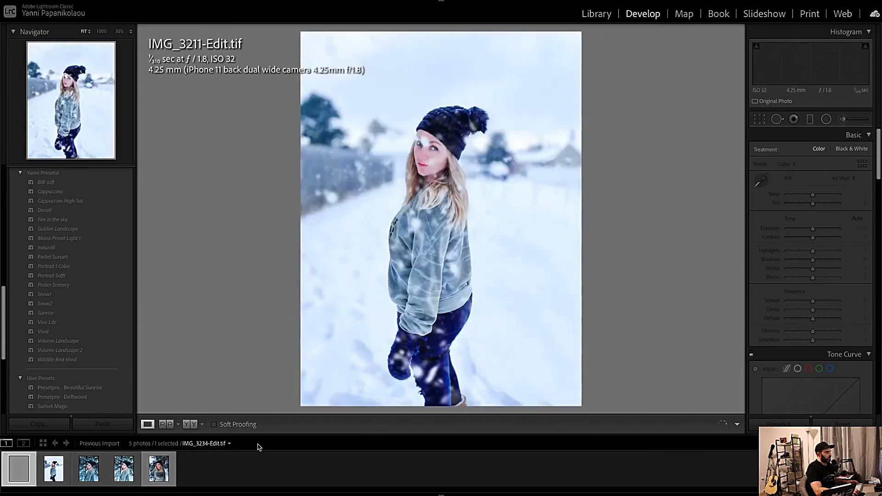
# Black out the interface around the photo and compare the snowy edits of IMG_3211 and IMG_3234 with their originals.
pyautogui.press('l')
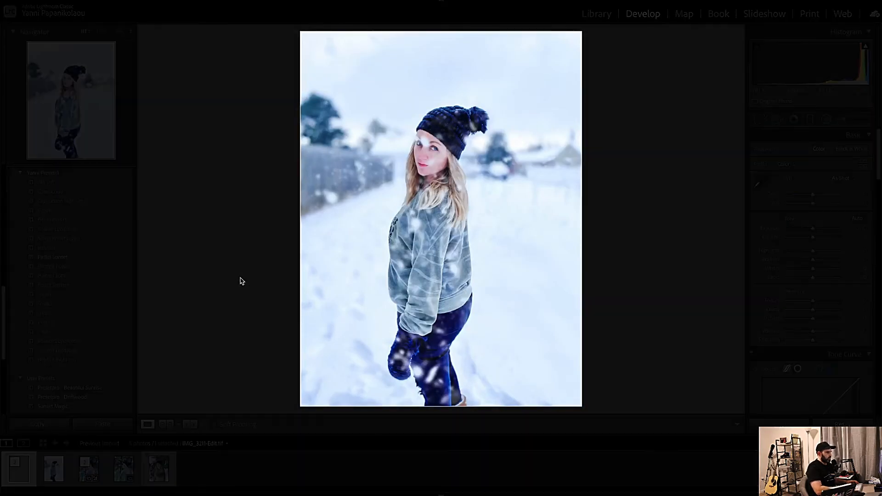
pyautogui.press('l')
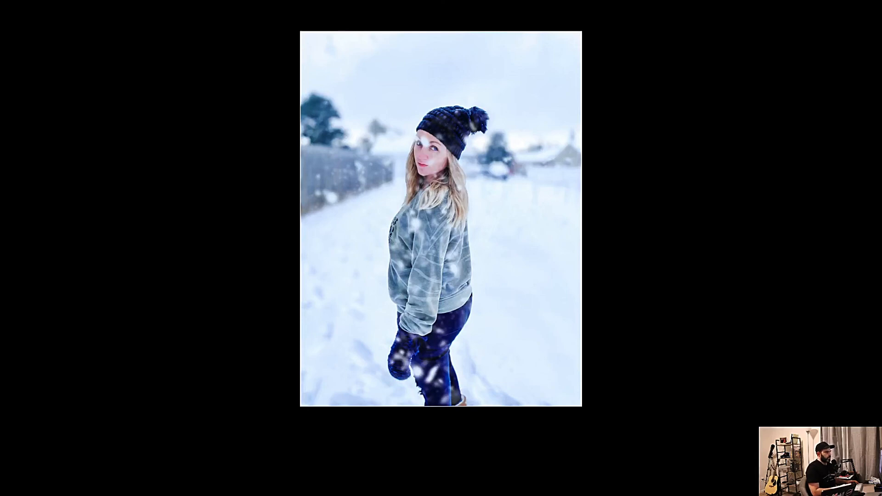
pyautogui.press('Left')
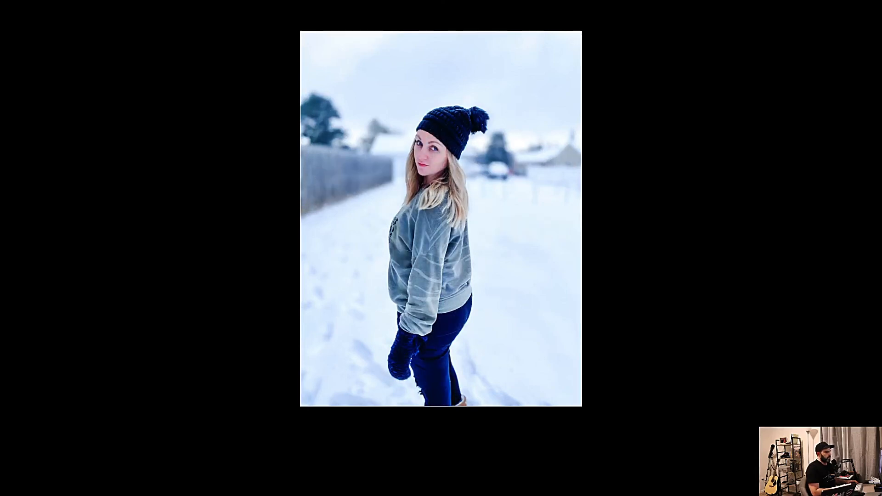
pyautogui.press('Left')
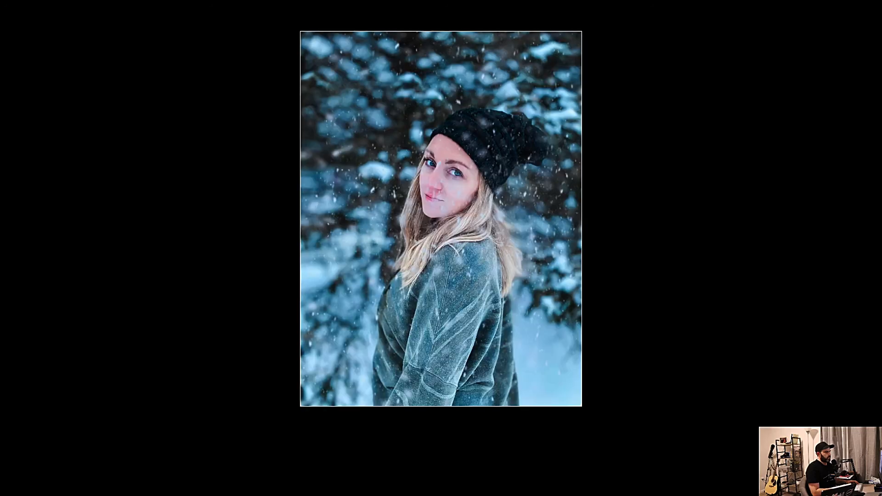
pyautogui.press('Left')
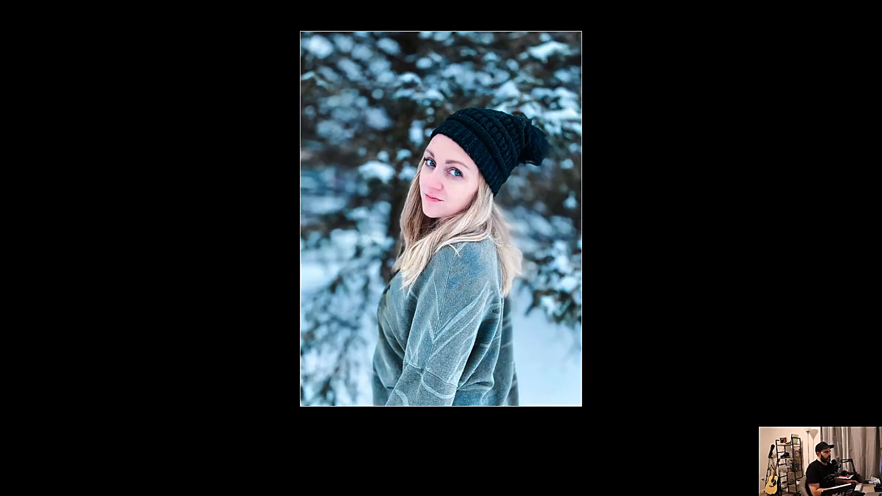
pyautogui.press('Right')
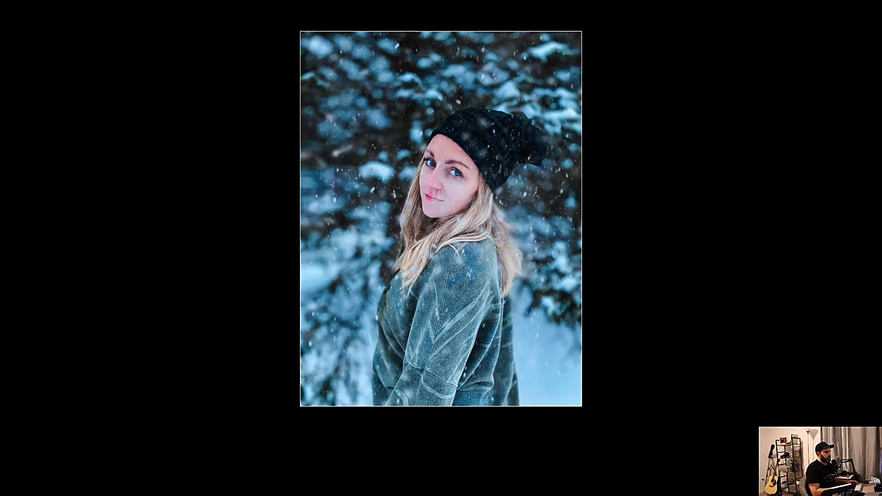